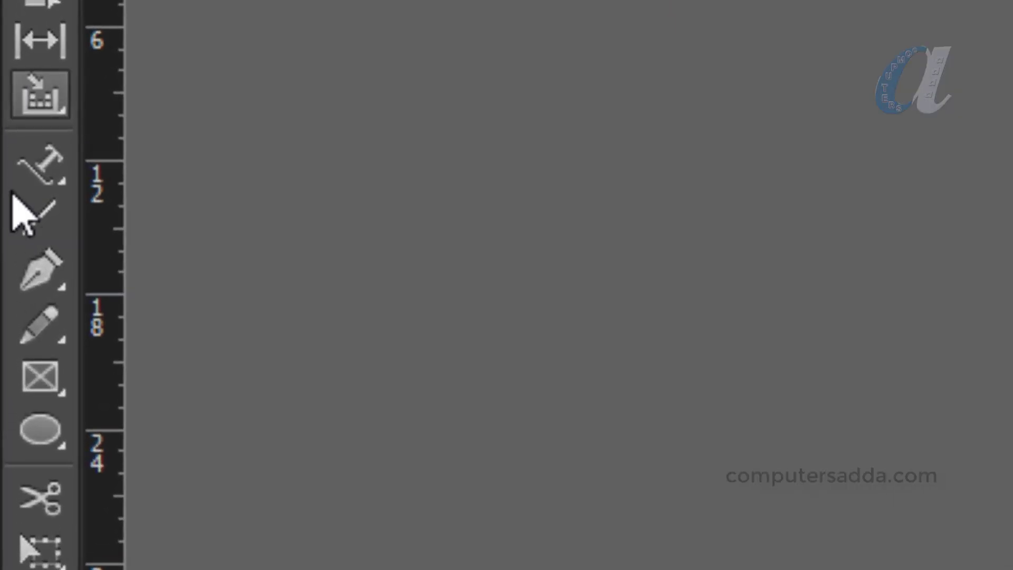
Draw a circle about 23p9 in diameter with the Ellipse tool, inside the page margins.
left_click(37, 158)
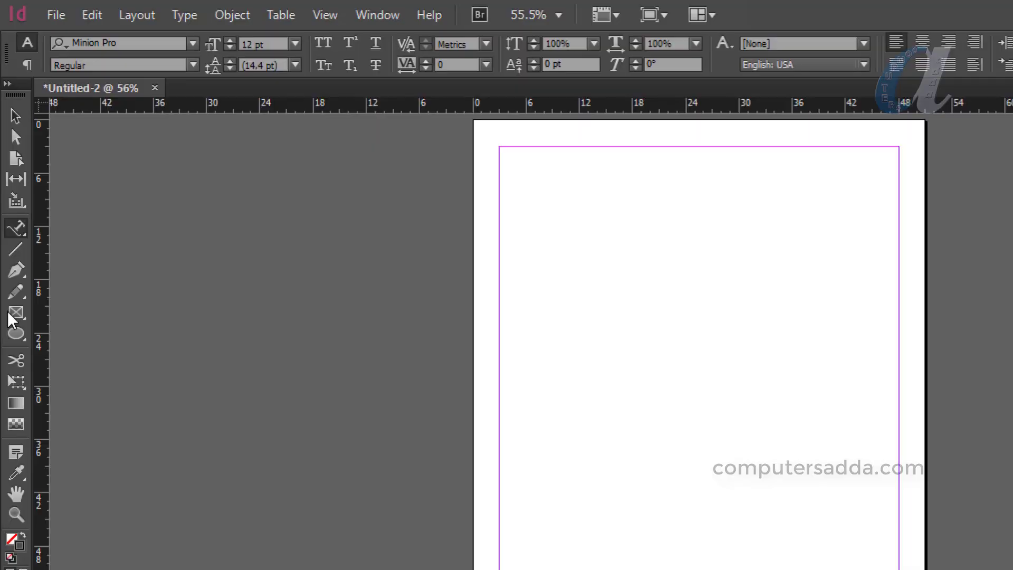
left_click(11, 336)
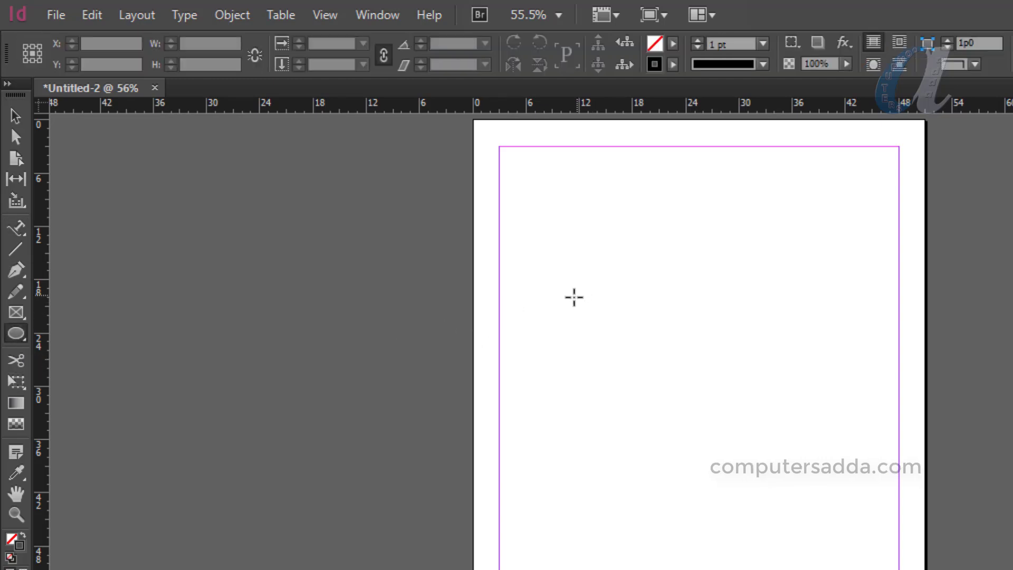
left_click_drag(575, 279, 786, 512)
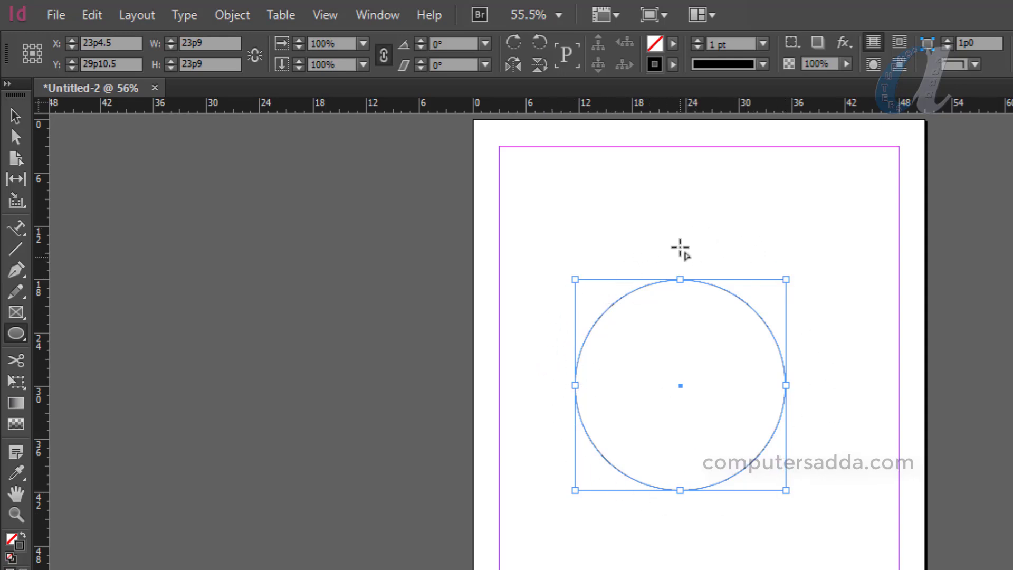
Add type along the circle's path from its upper-left side, reading COMPUTERS ADDA COMPUTER EDUCATION.
left_click(20, 231)
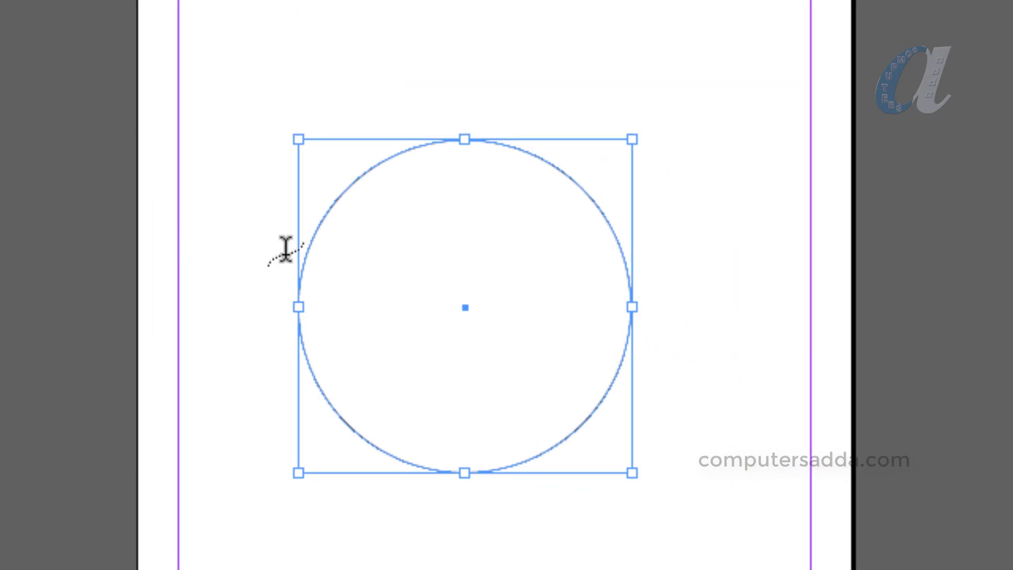
left_click(323, 216)
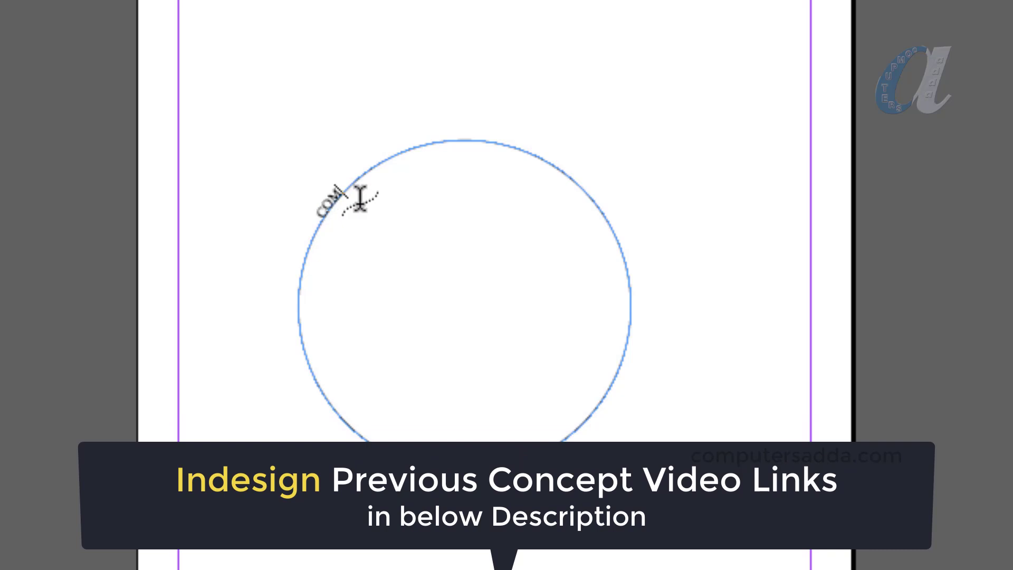
type("TERS")
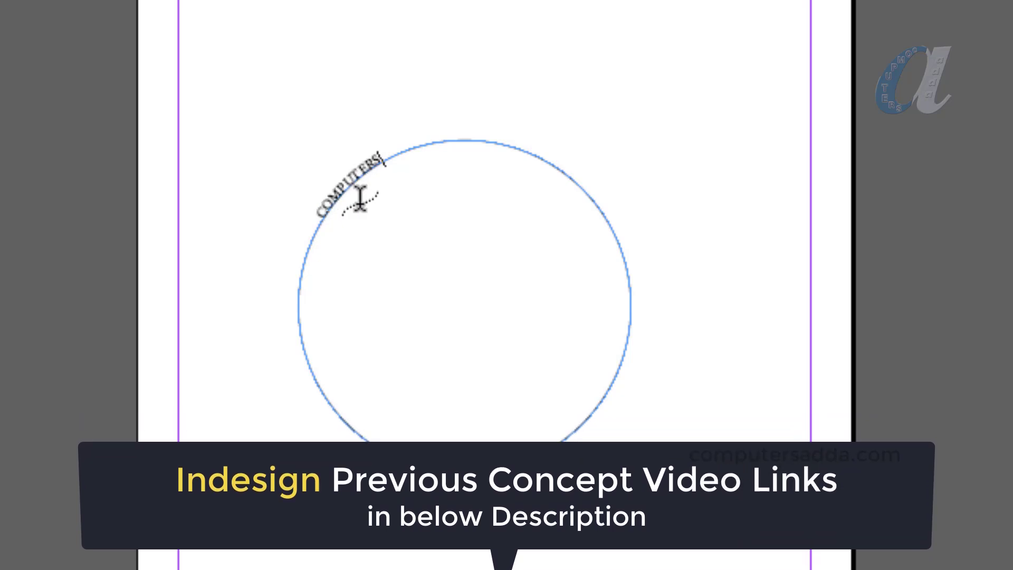
type(" ADDA COMPUTER")
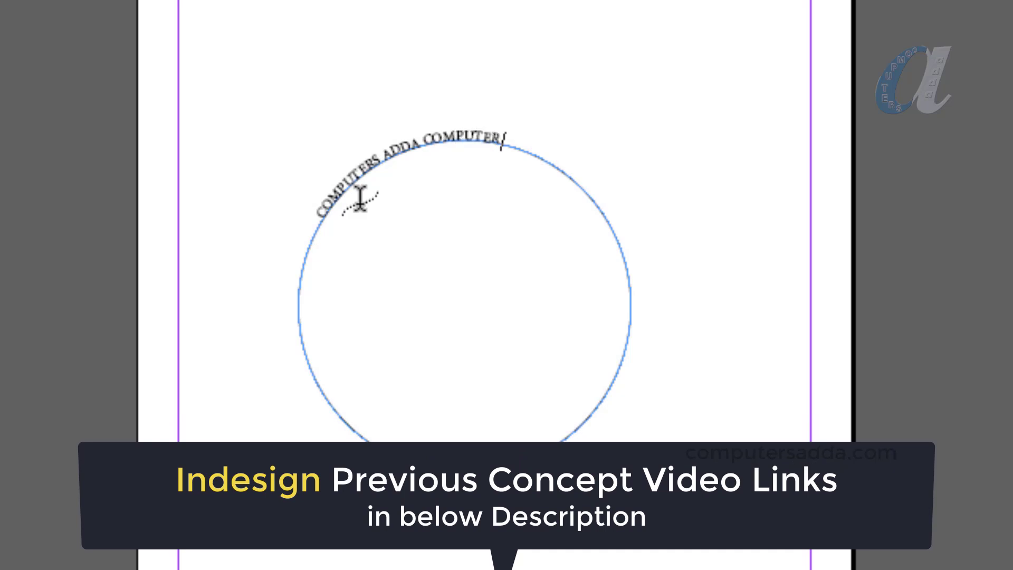
type(" EDUCATION")
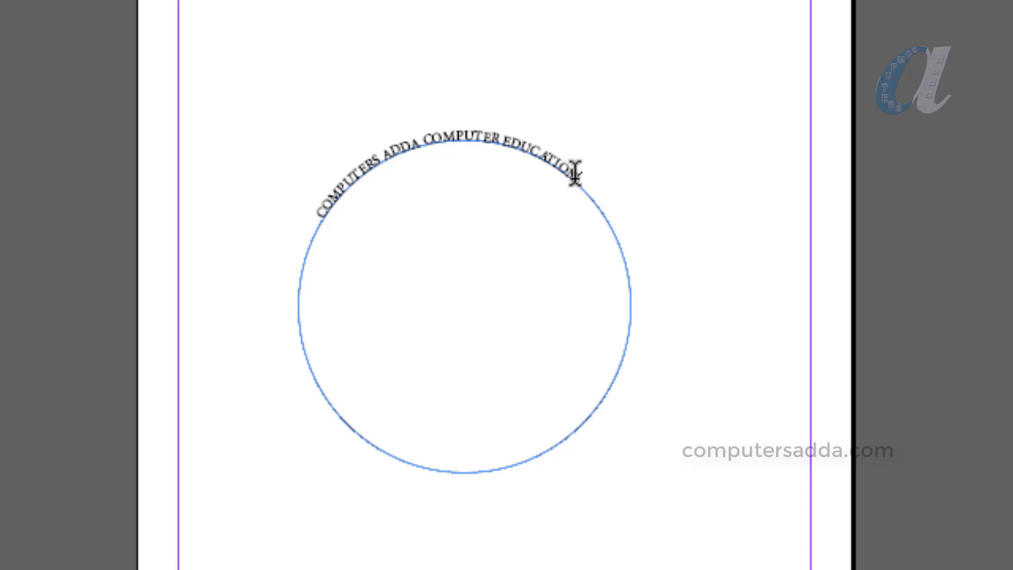
Set the font size of all the text on the circle to 36 pt.
left_click_drag(579, 172, 329, 217)
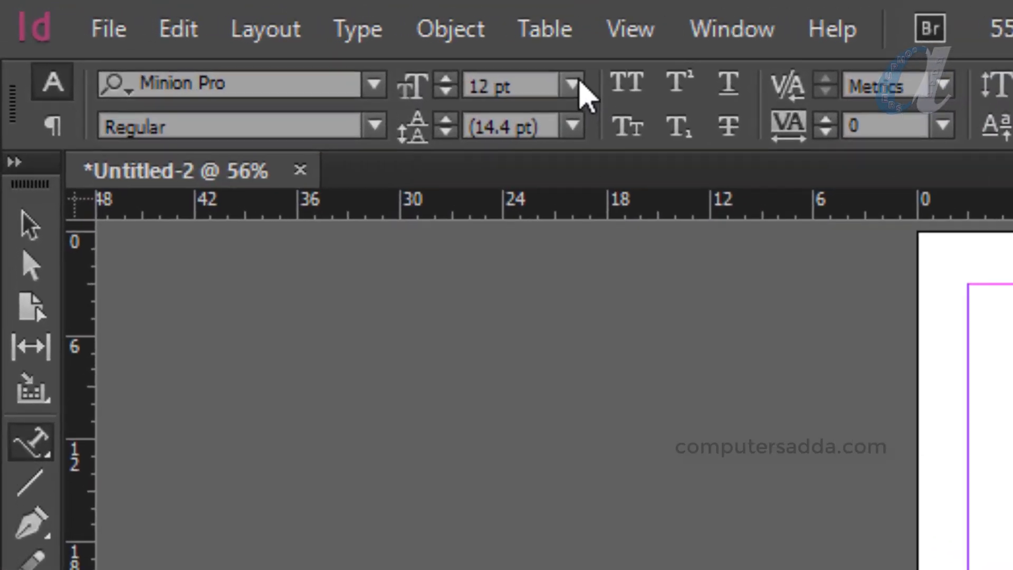
left_click(298, 45)
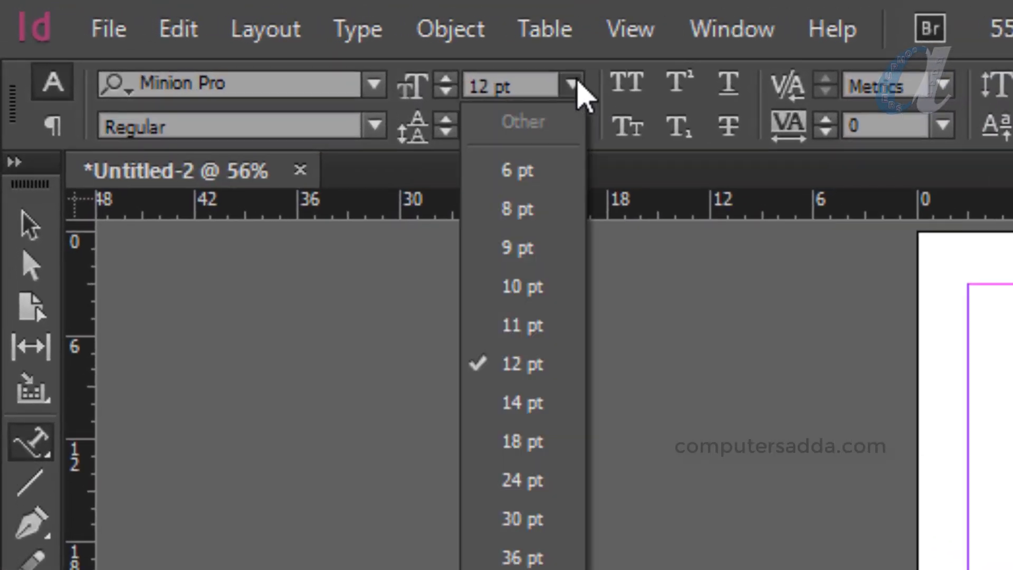
left_click(520, 554)
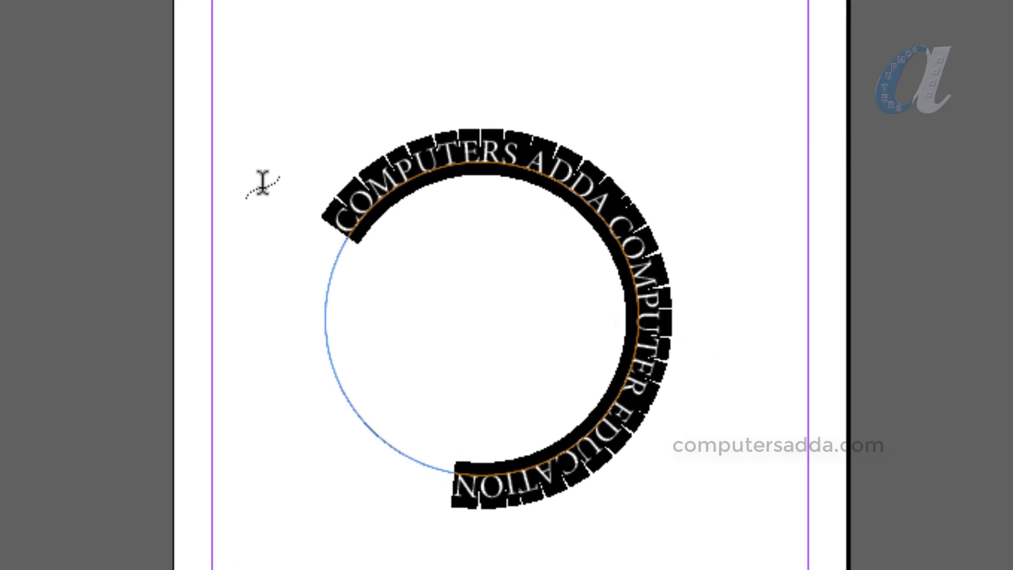
left_click(329, 228)
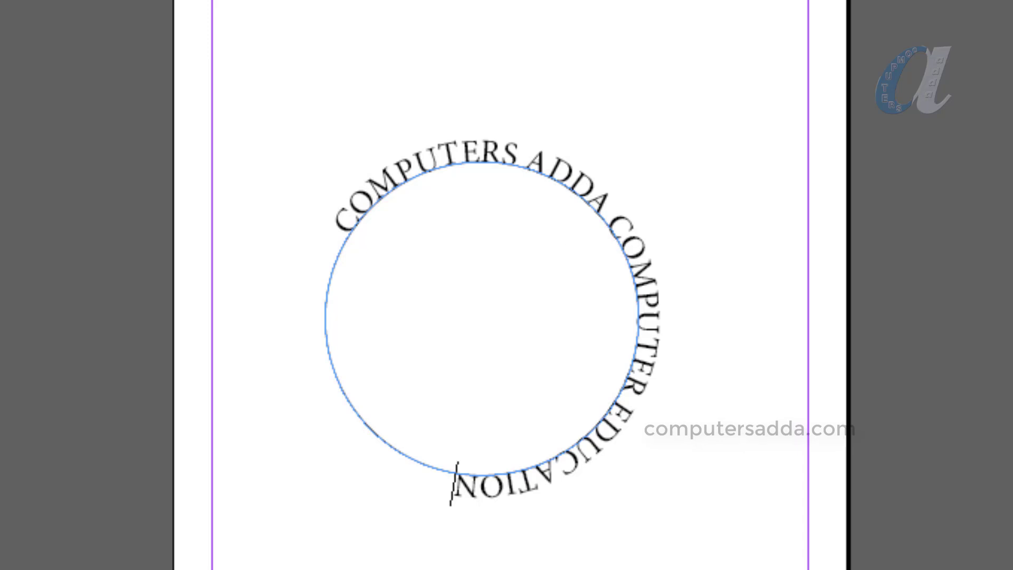
Try reshaping the text's circular path by pulling its left anchor point outward.
left_click(57, 275)
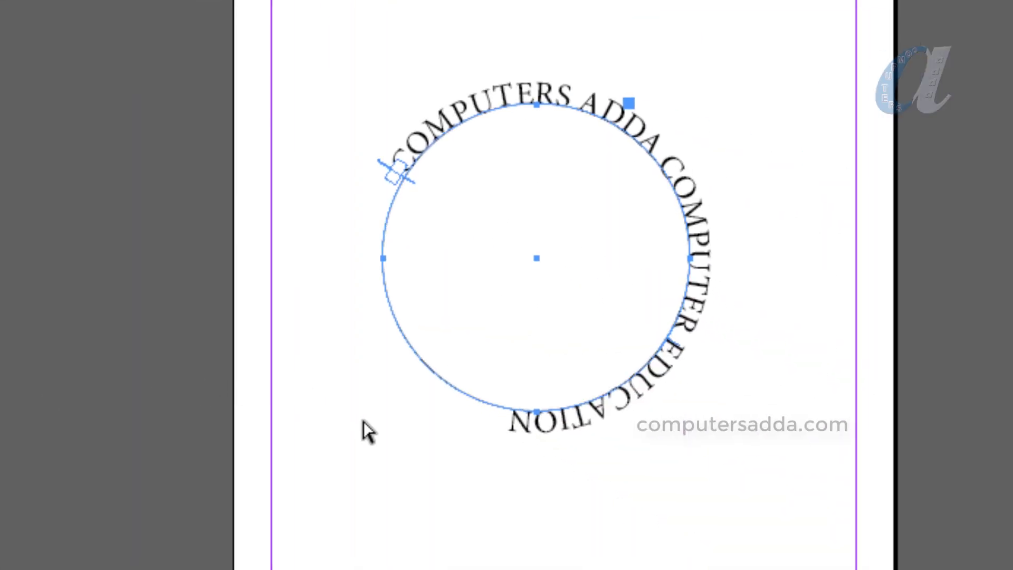
left_click(364, 423)
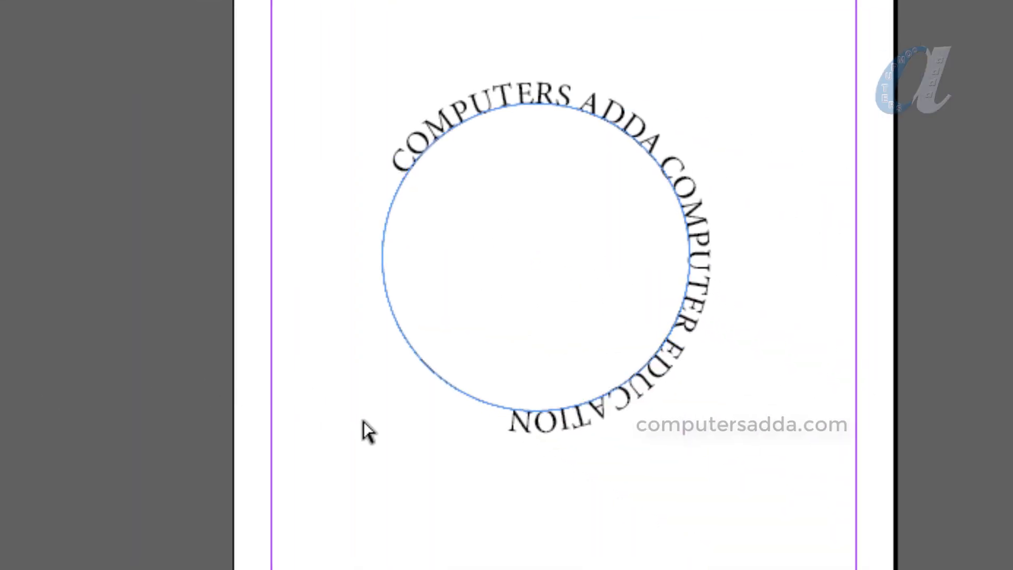
left_click(384, 258)
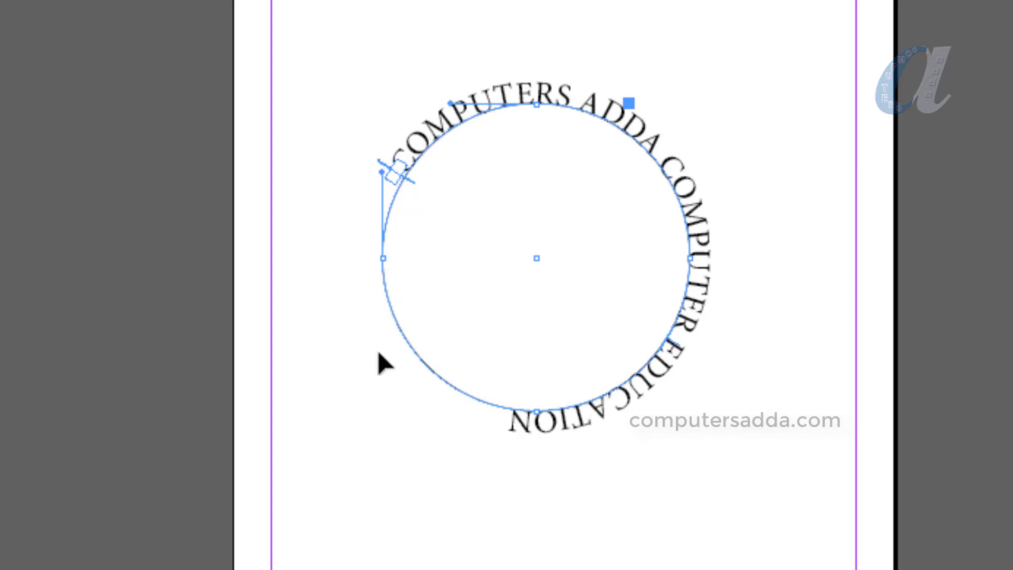
left_click(383, 258)
left_click_drag(379, 258, 301, 258)
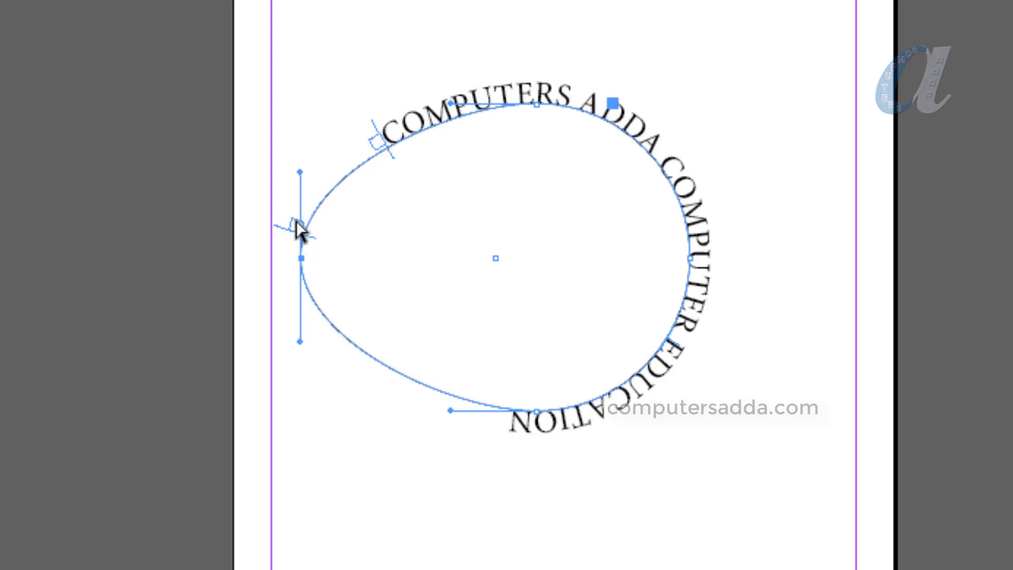
Try bending the text path further with the direction handles of its left and bottom anchor points.
left_click_drag(299, 171, 417, 230)
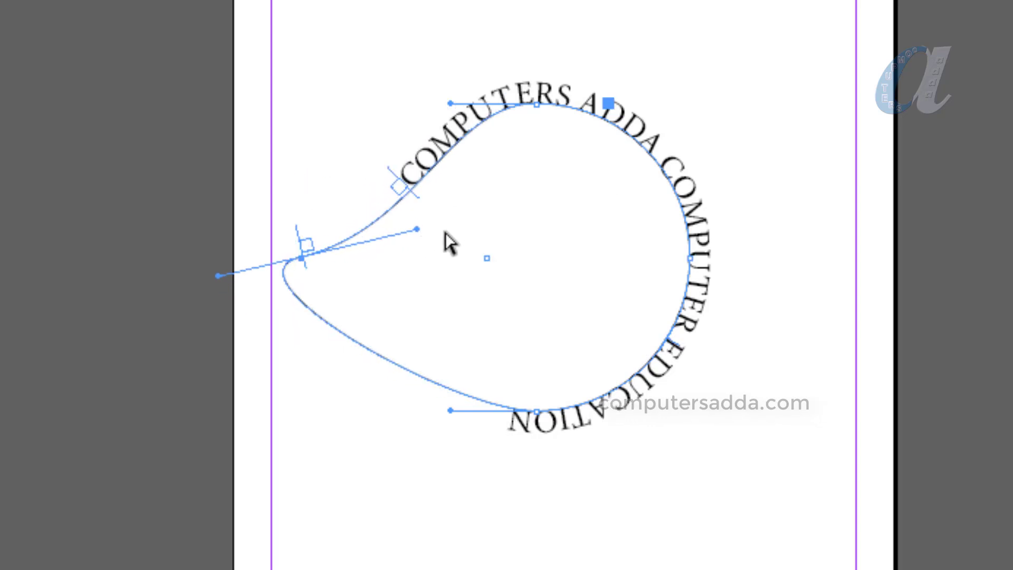
left_click_drag(451, 422, 461, 521)
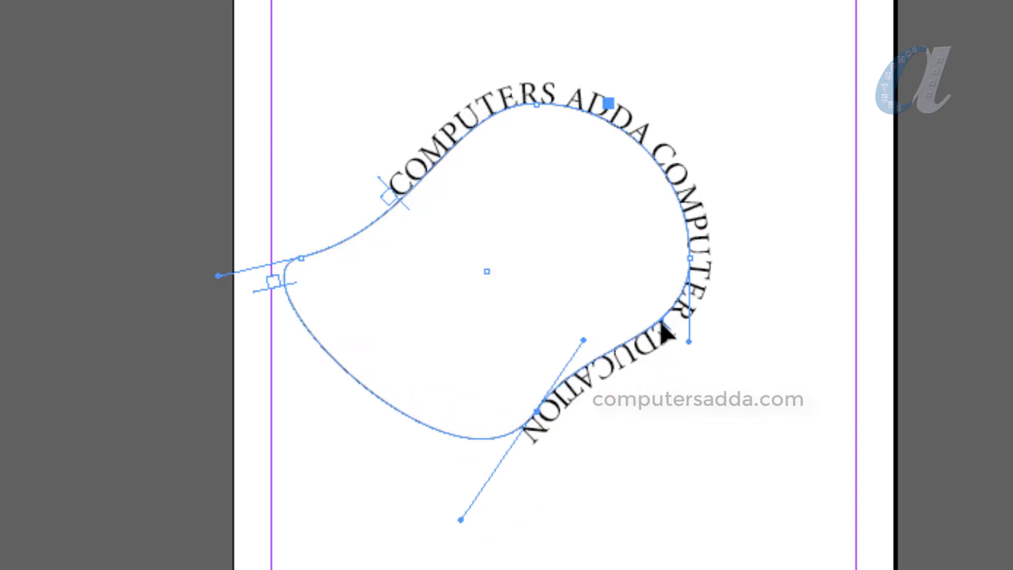
left_click_drag(659, 166, 744, 105)
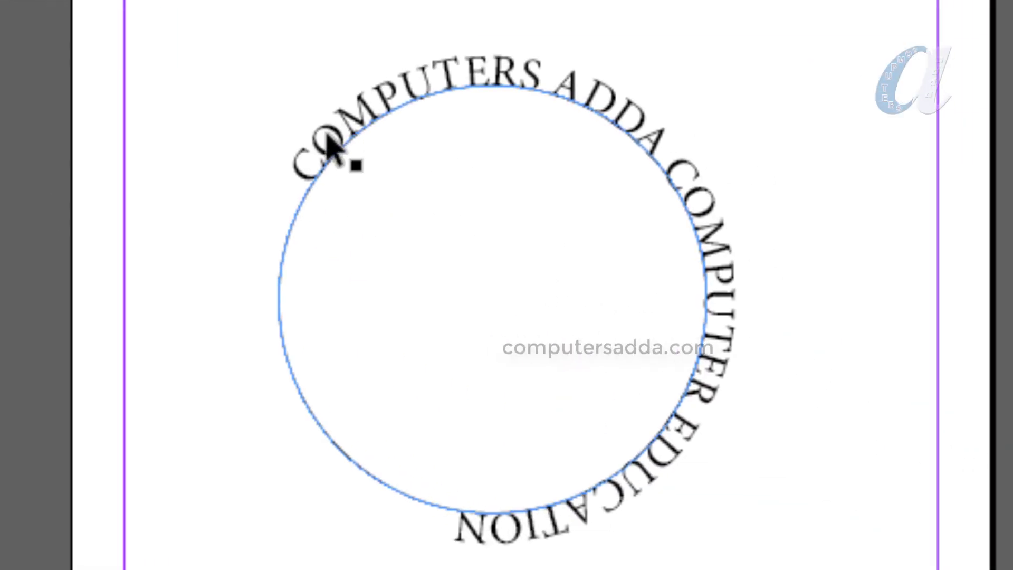
Move the path text's start bracket near the circle's bottom and its end bracket to the lower right so the whole text fits.
left_click(422, 190)
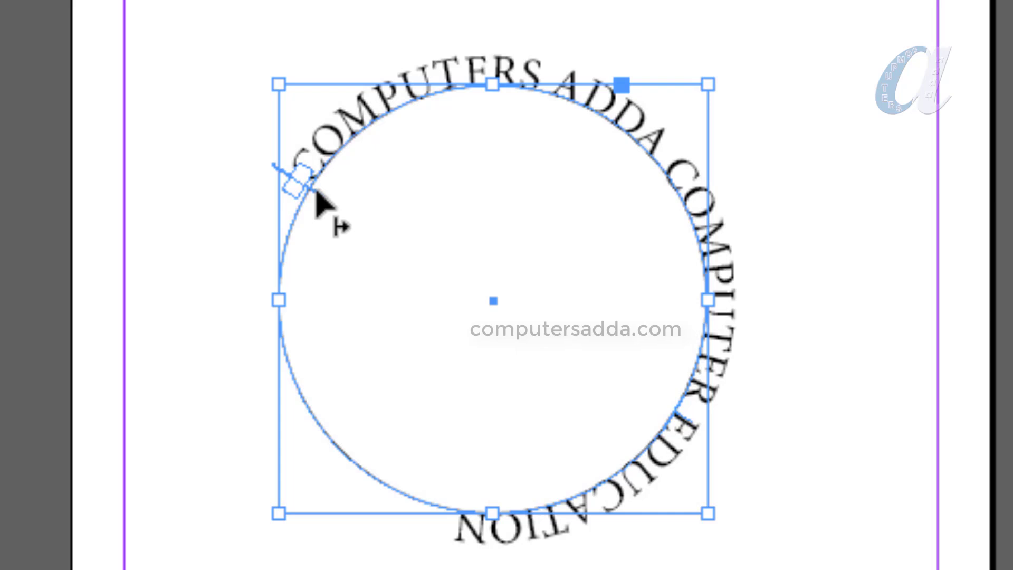
left_click_drag(316, 194, 438, 516)
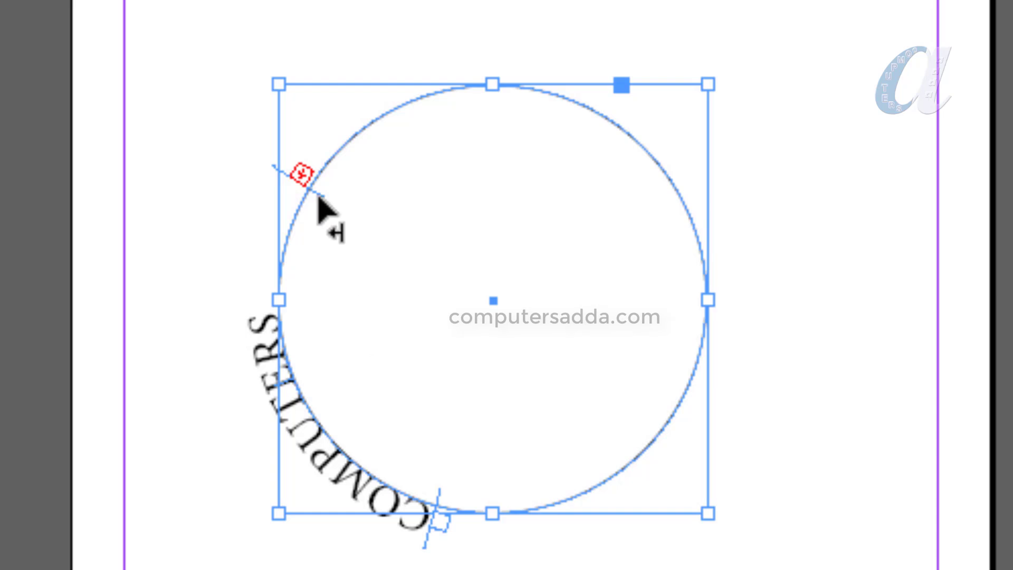
left_click_drag(319, 201, 485, 148)
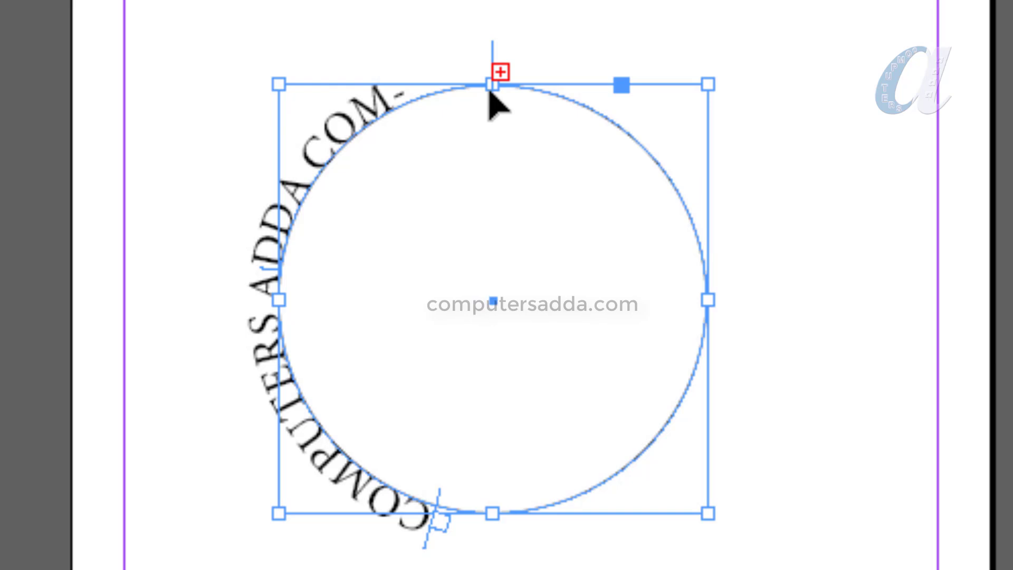
left_click_drag(492, 95, 671, 391)
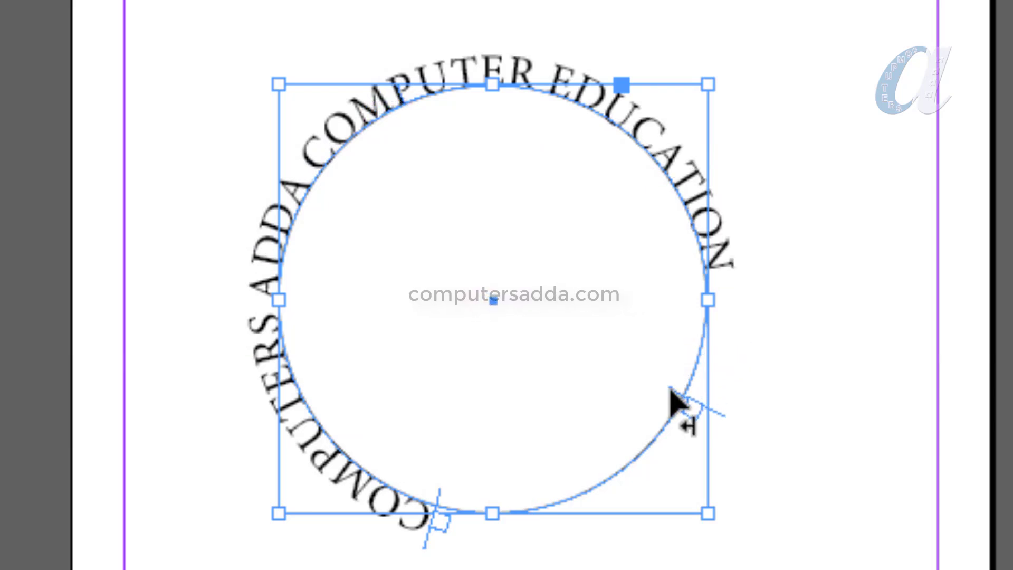
Move the circular text object down the page to about X 22p6, Y 33p0.
left_click_drag(671, 408, 731, 563)
left_click_drag(604, 479, 678, 569)
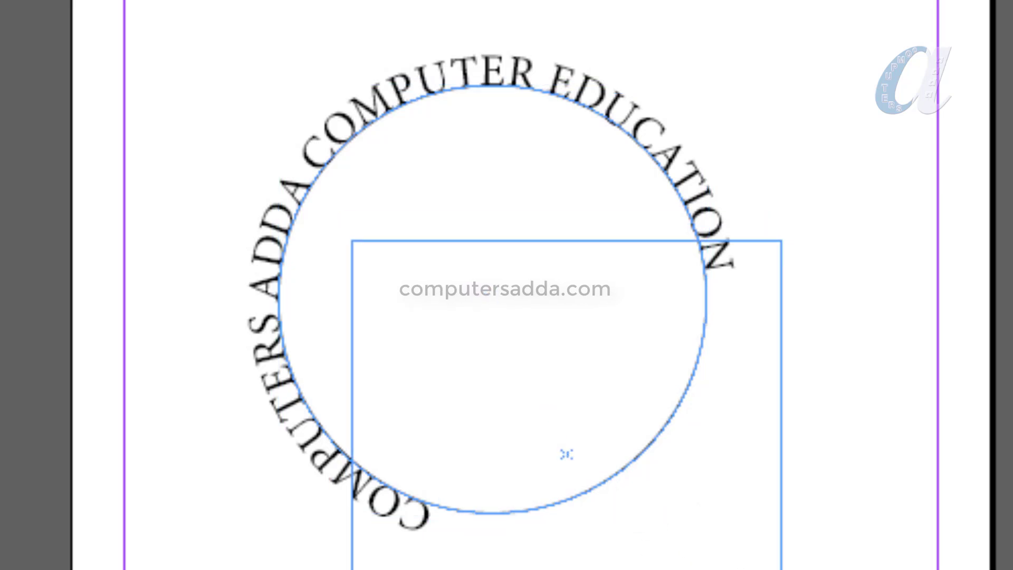
left_click_drag(566, 454, 568, 455)
left_click_drag(657, 569, 469, 418)
left_click_drag(453, 465, 549, 569)
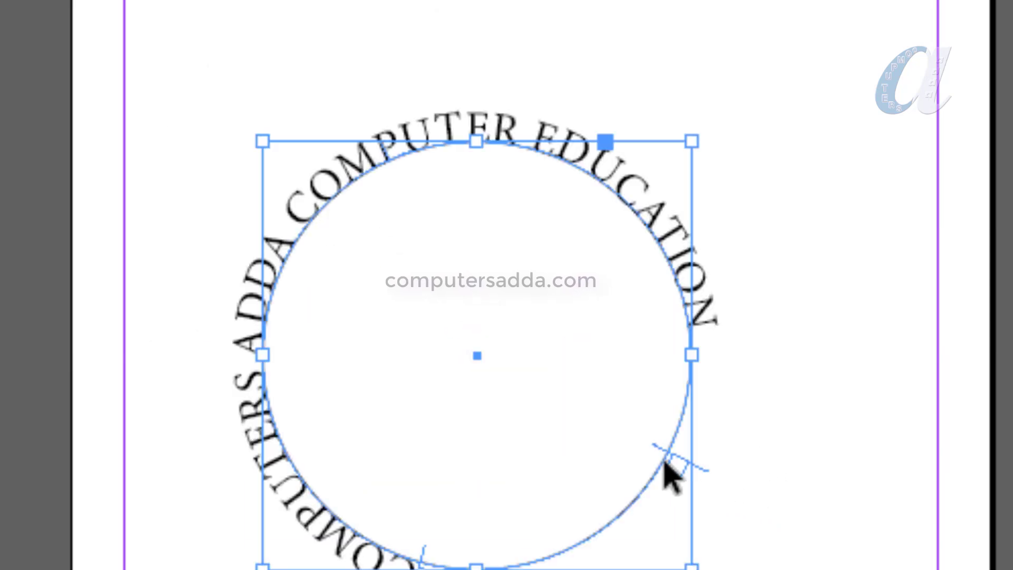
mouse_move(658, 453)
left_mouse_down()
mouse_move(678, 287)
mouse_move(644, 219)
mouse_move(636, 438)
left_mouse_up()
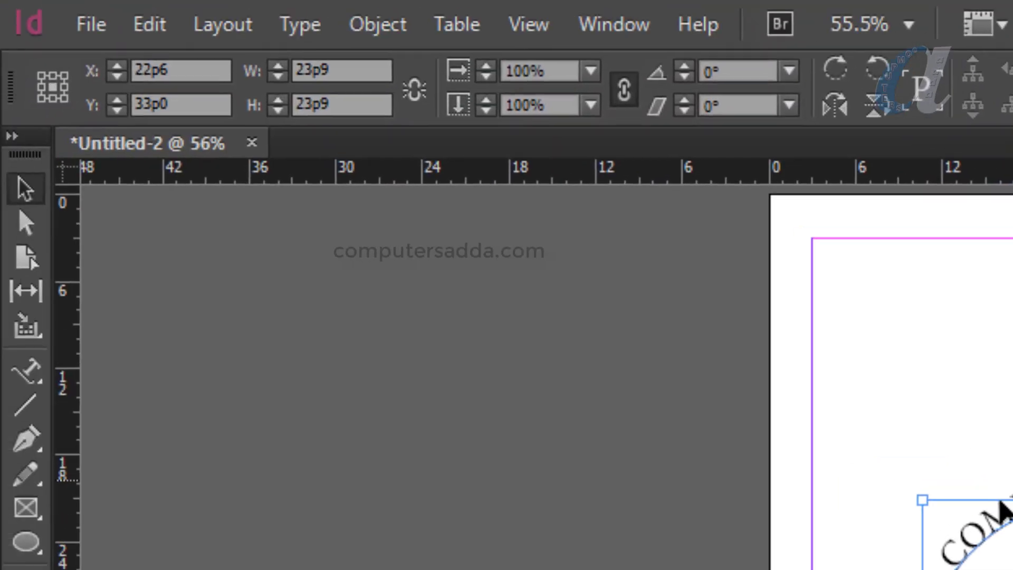
Open the Type on a Path options for the circular text and preview the Skew effect.
left_click(298, 27)
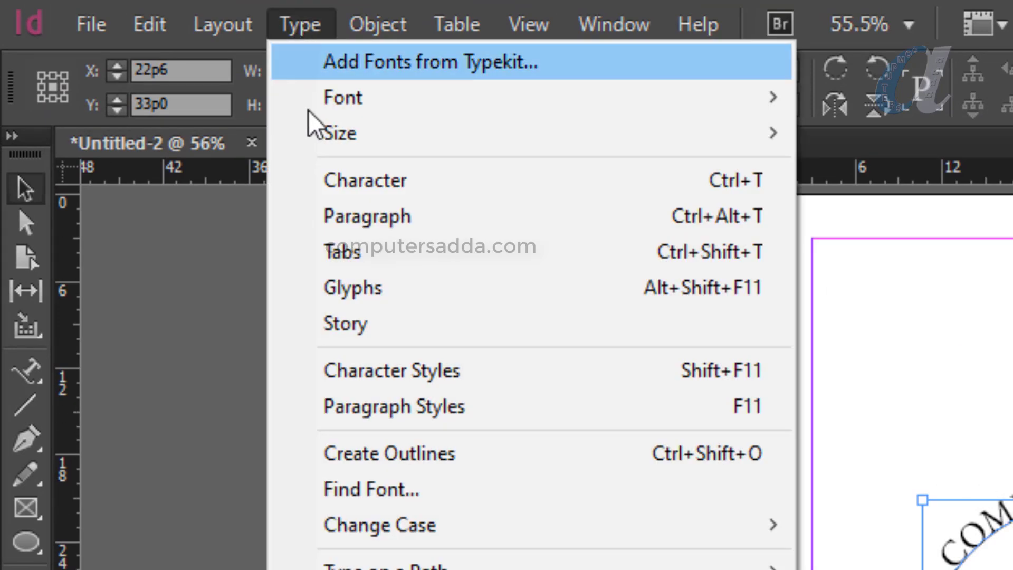
mouse_move(342, 333)
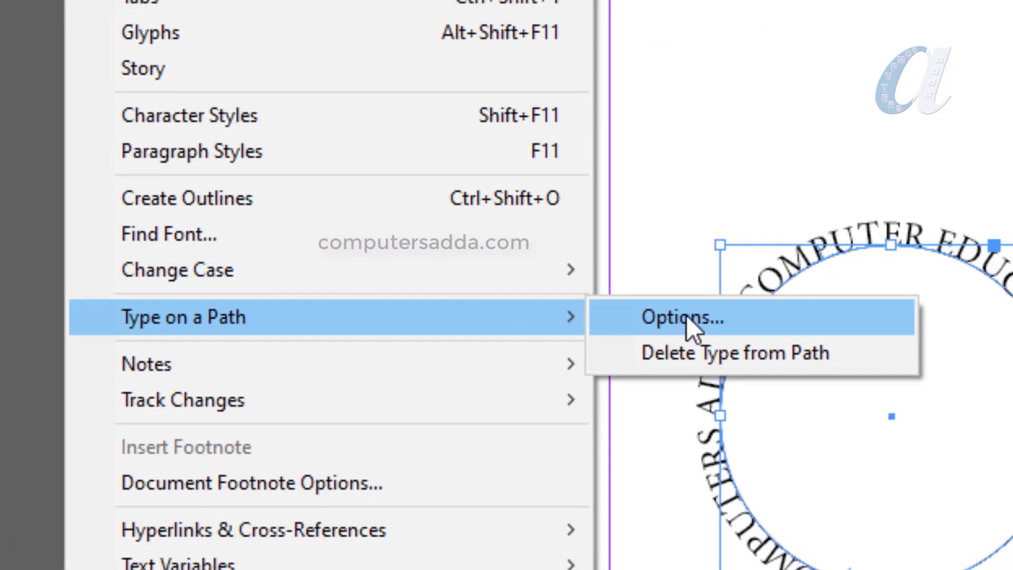
left_click(686, 319)
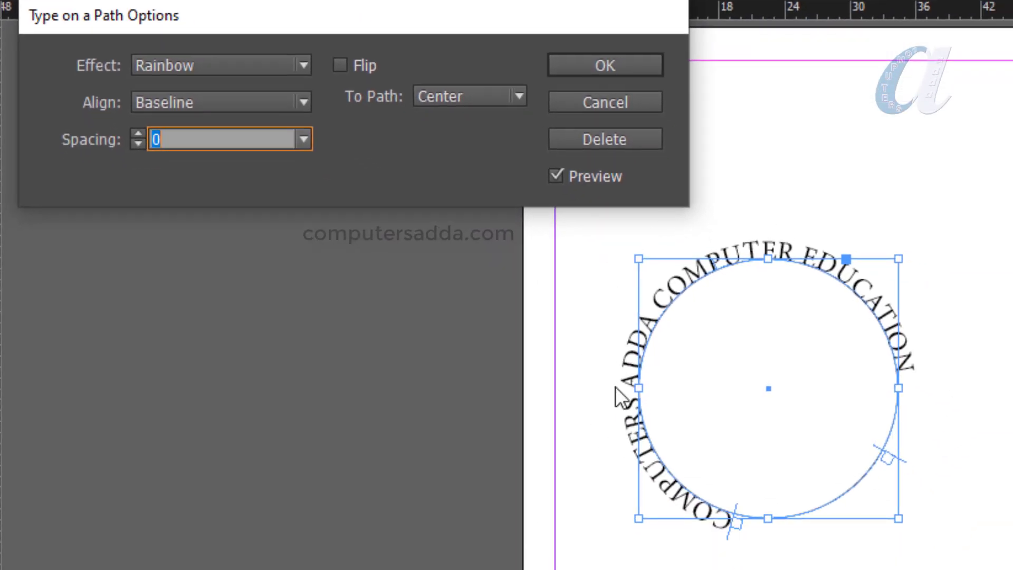
left_click(287, 59)
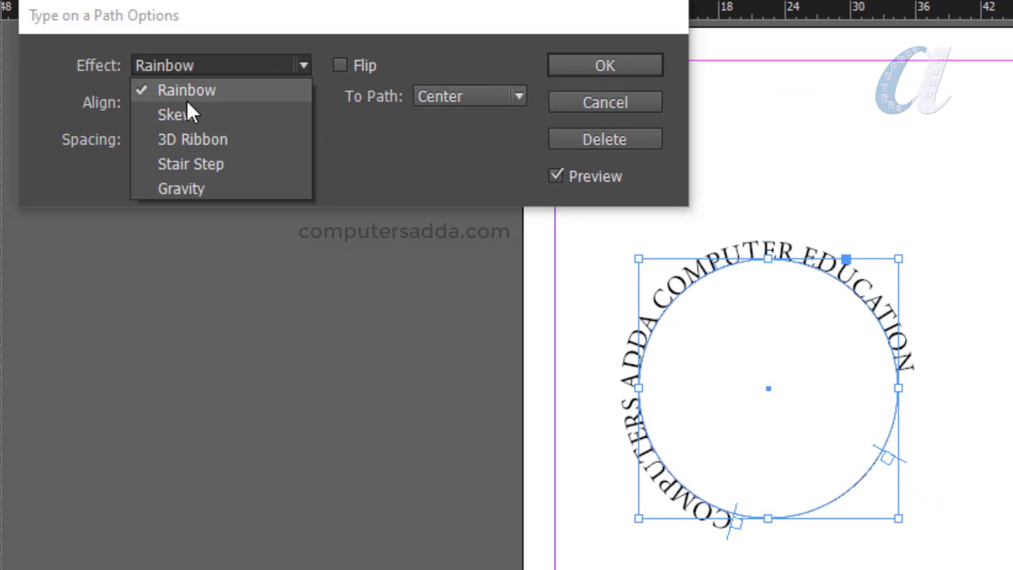
left_click(170, 112)
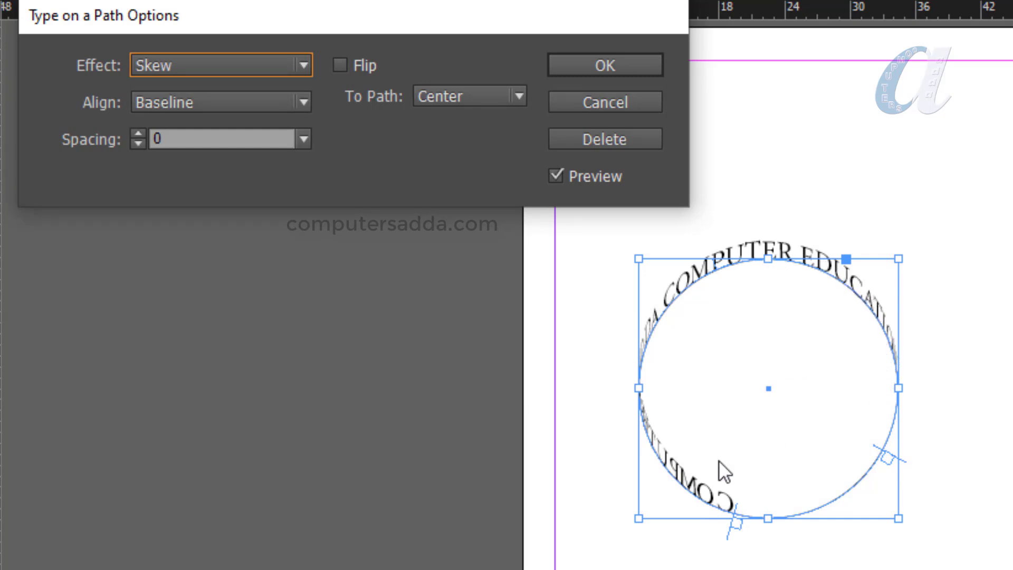
Preview the 3D Ribbon effect on the circular text, and change the effect to Stair Step.
left_click(255, 63)
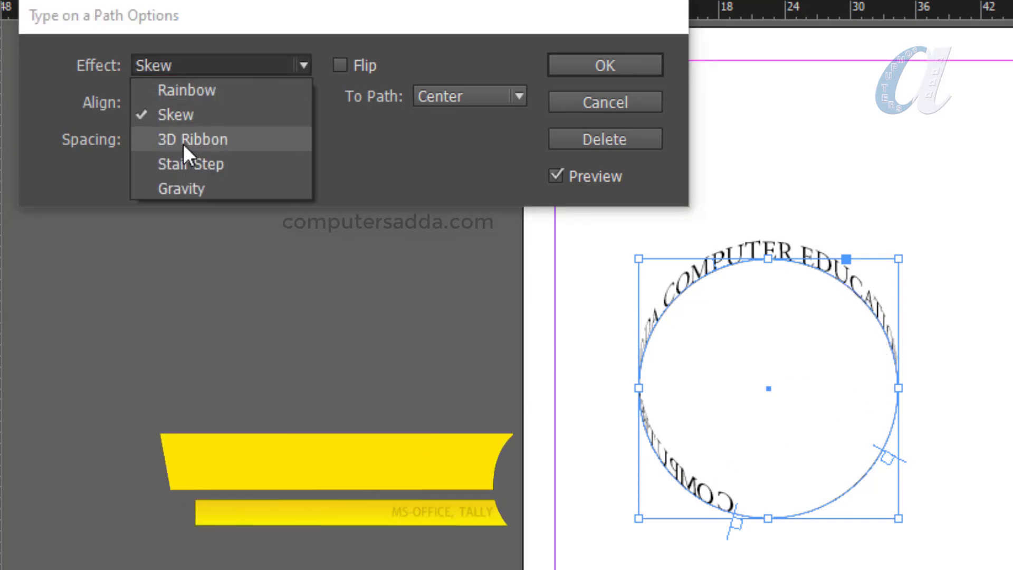
key("Down")
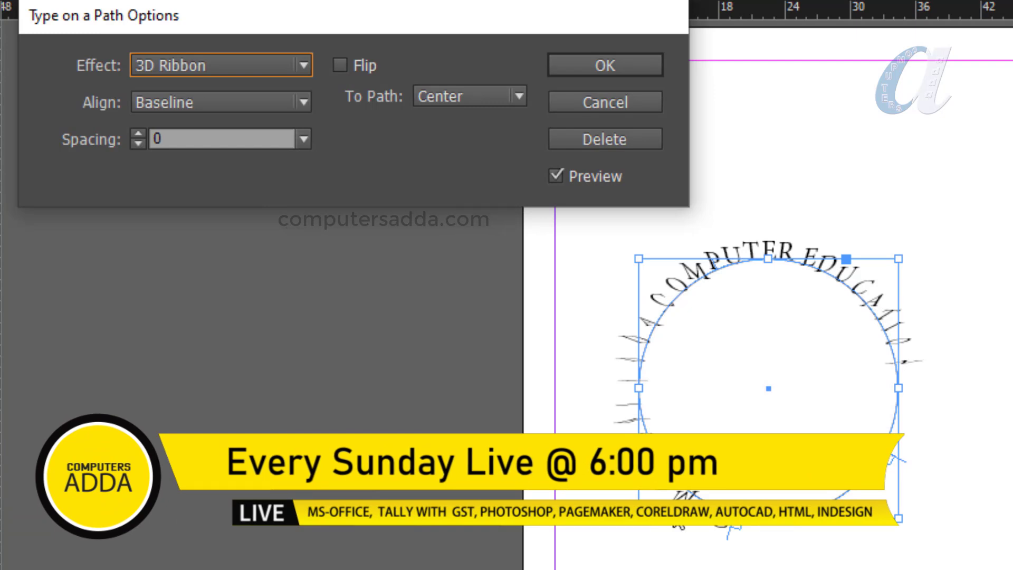
left_click(204, 62)
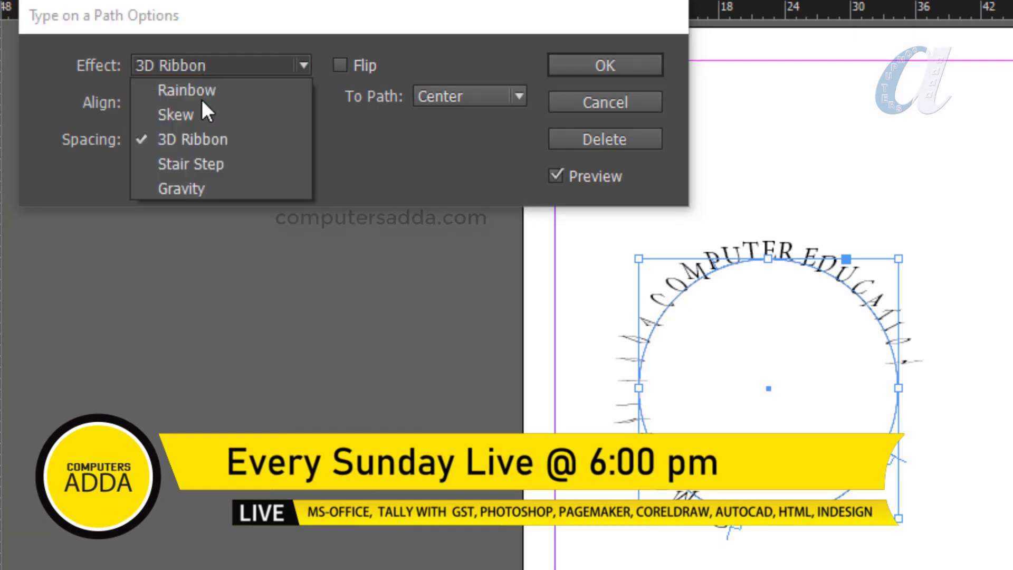
left_click(188, 168)
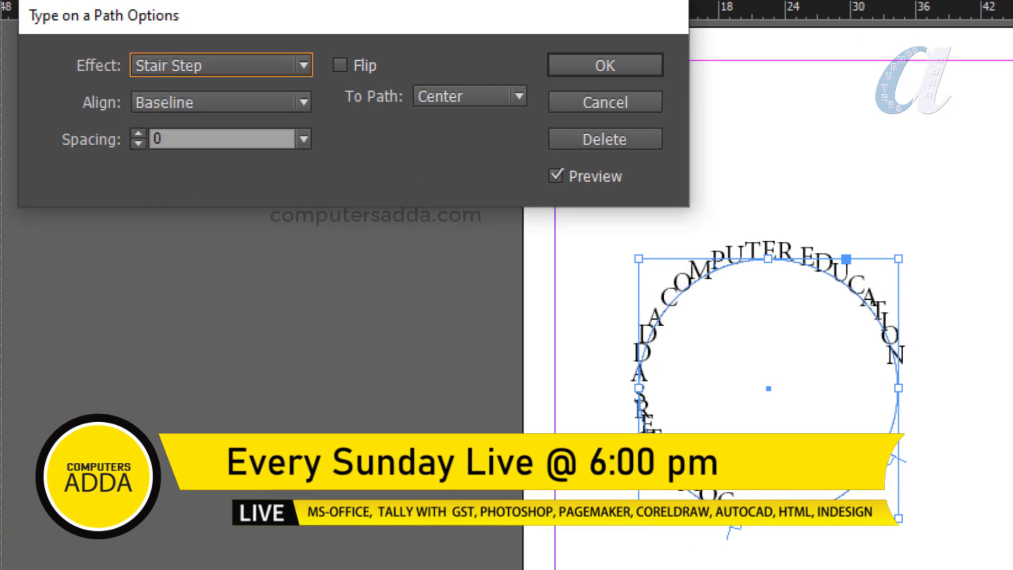
Set the circular text's path effect back to Rainbow, and try the Flip option on and off.
left_click(255, 65)
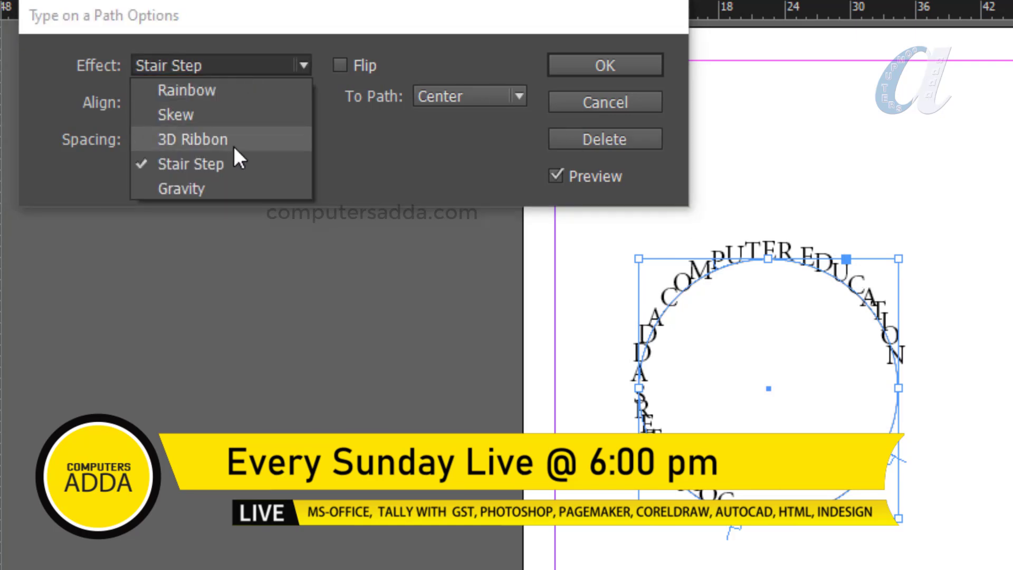
left_click(178, 89)
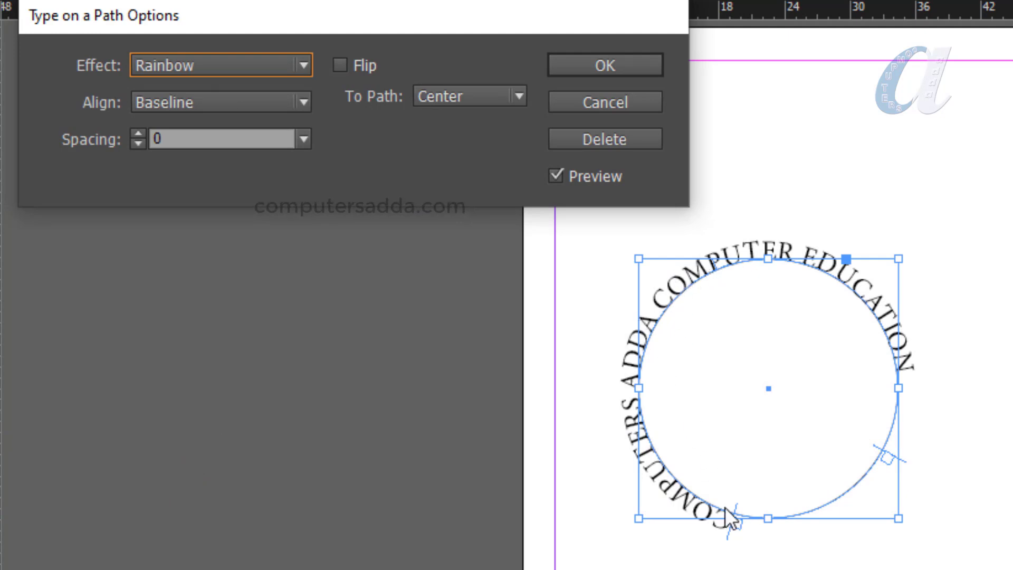
left_click(365, 65)
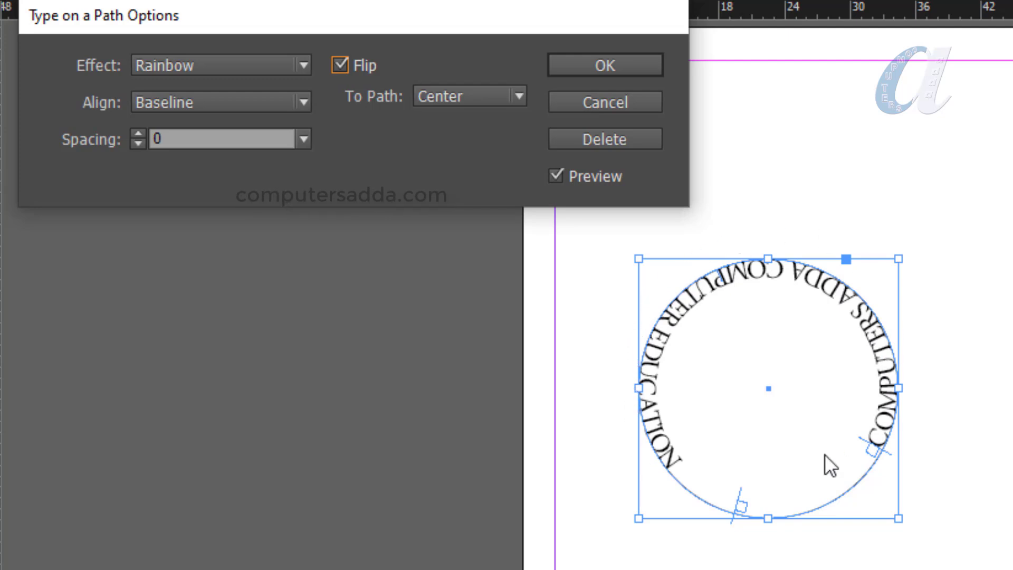
left_click(340, 65)
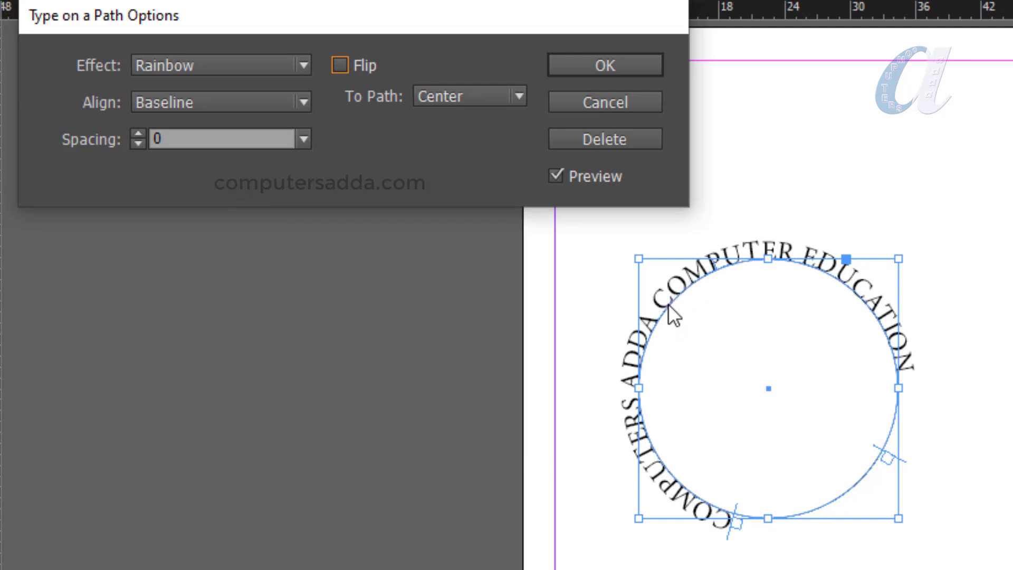
Preview the Ascender, Descender and Center alignments on the circular text, and return the alignment to Baseline.
left_click(174, 103)
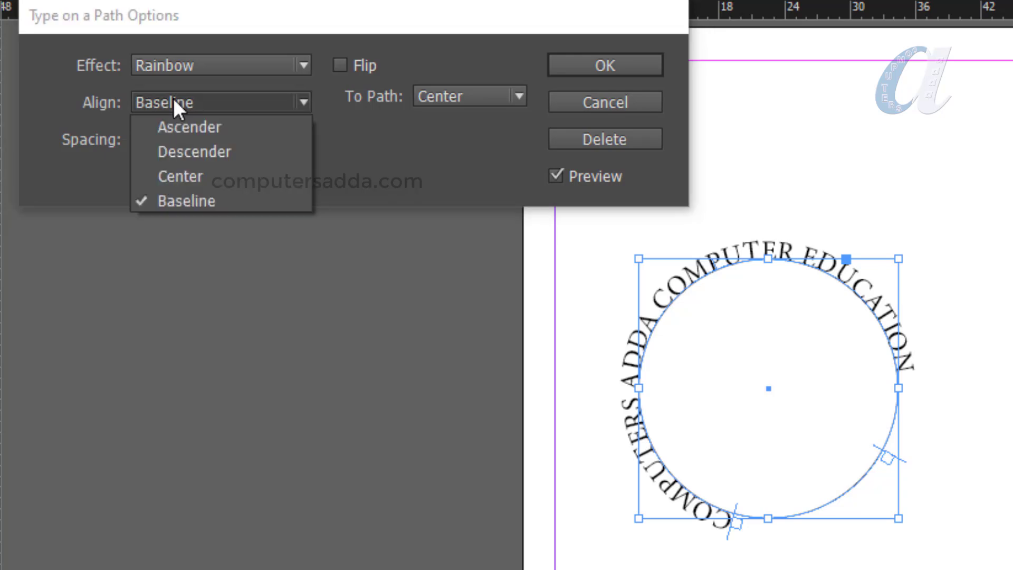
left_click(182, 129)
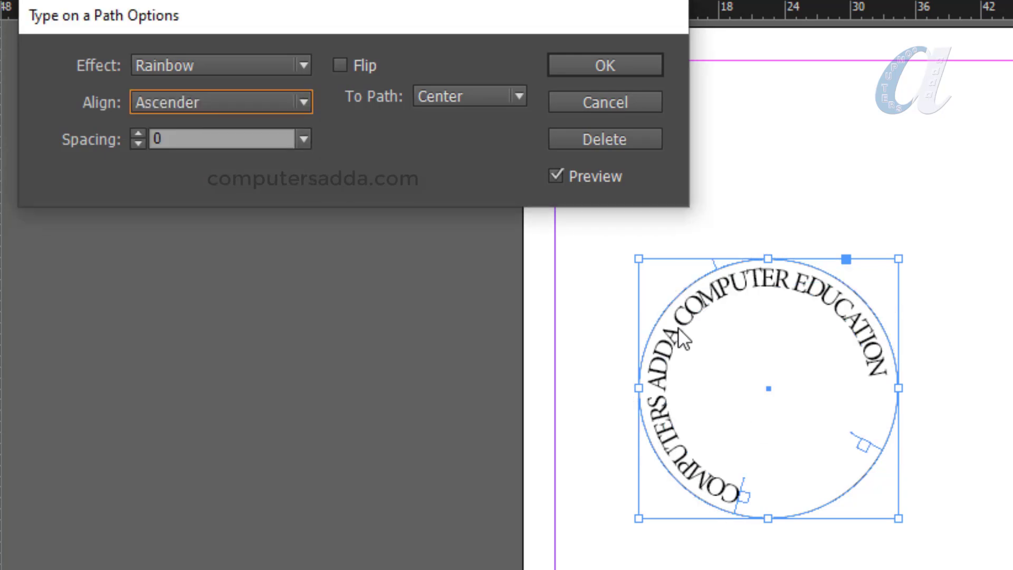
left_click(179, 103)
left_click(175, 150)
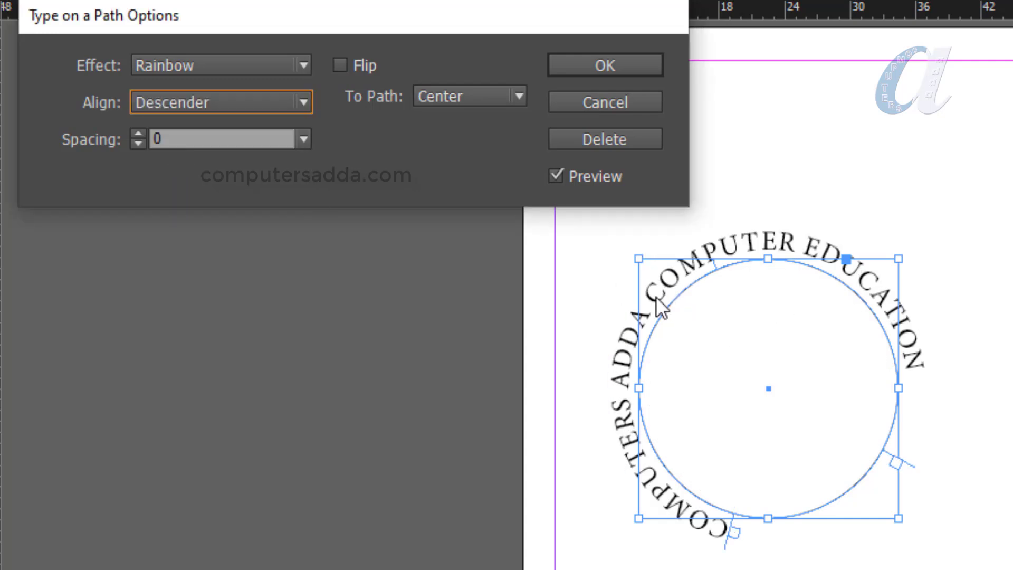
left_click(191, 105)
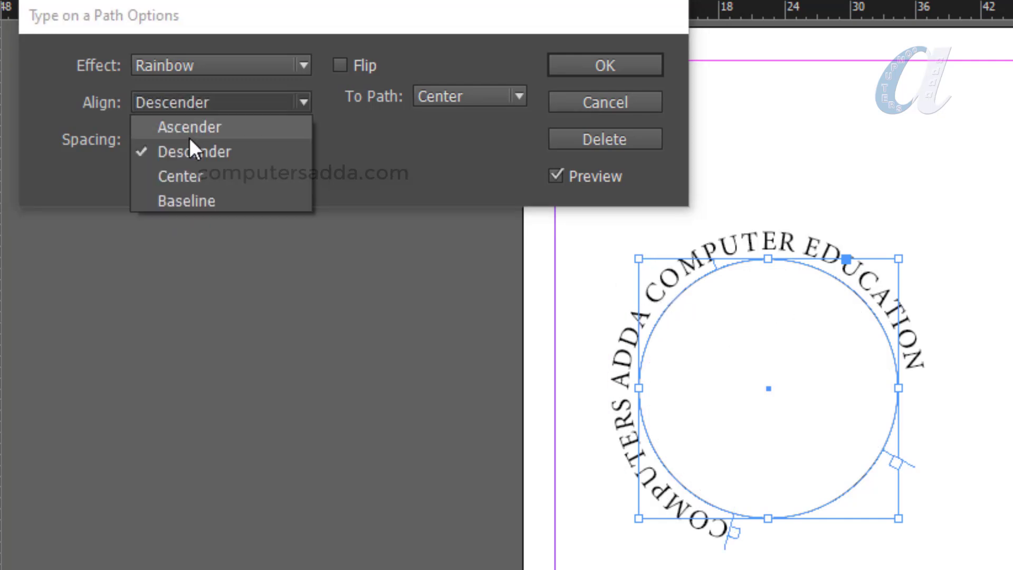
left_click(182, 176)
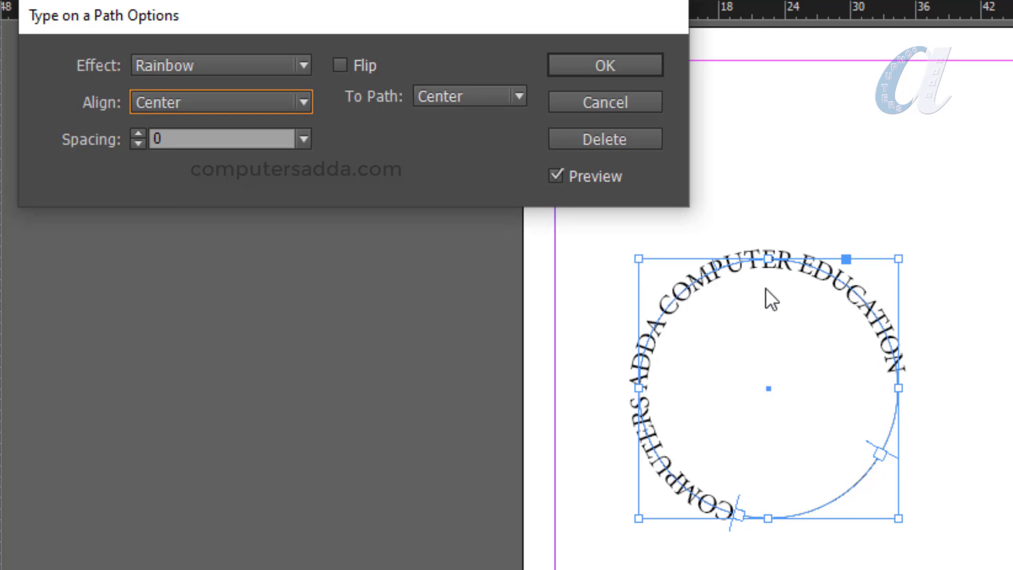
left_click(201, 106)
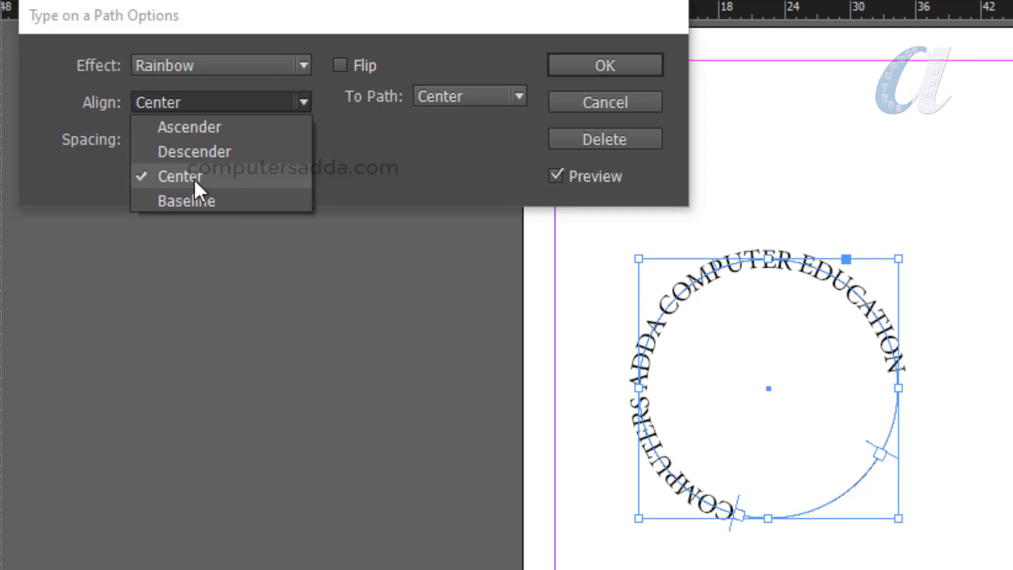
left_click(188, 203)
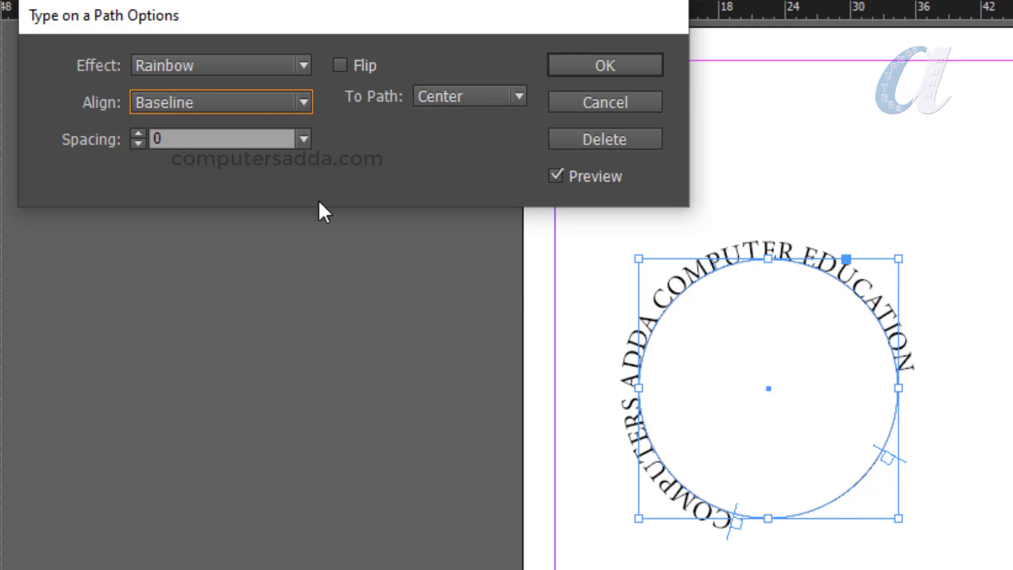
Try a spacing of -36 on the circular text, set the spacing to 15 and apply the path options.
left_click(305, 137)
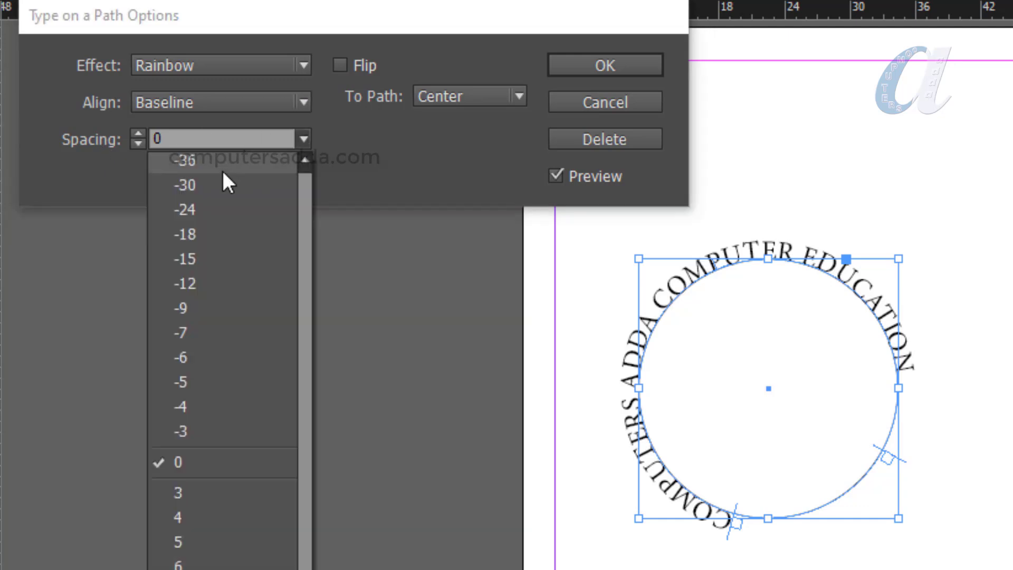
left_click(201, 160)
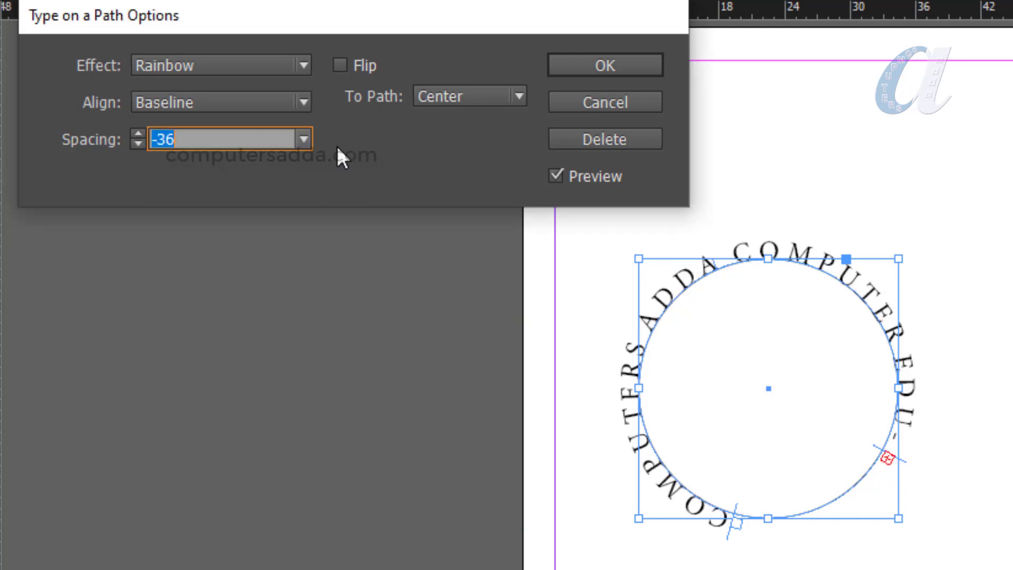
left_click(305, 139)
left_click(201, 569)
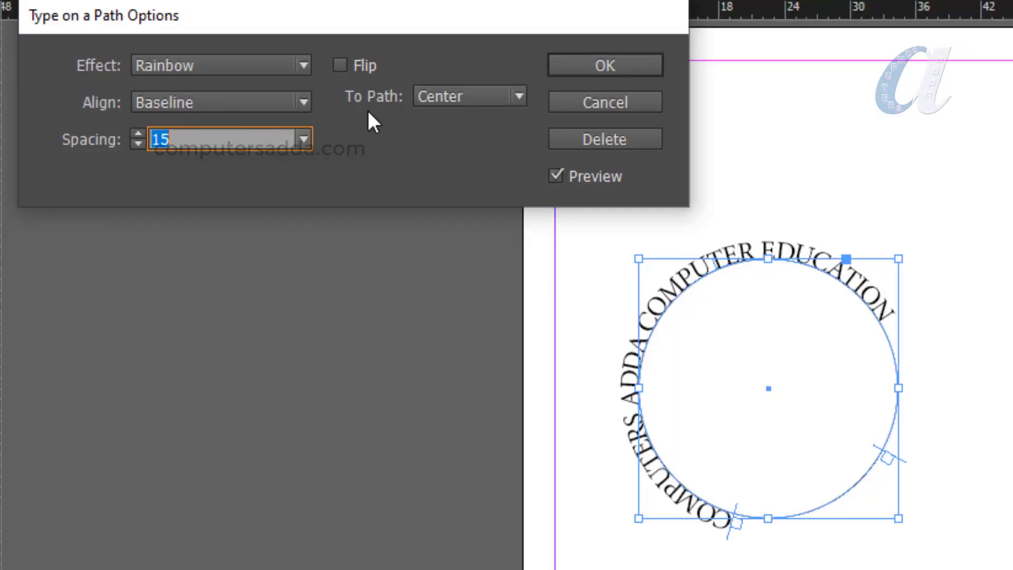
left_click(584, 61)
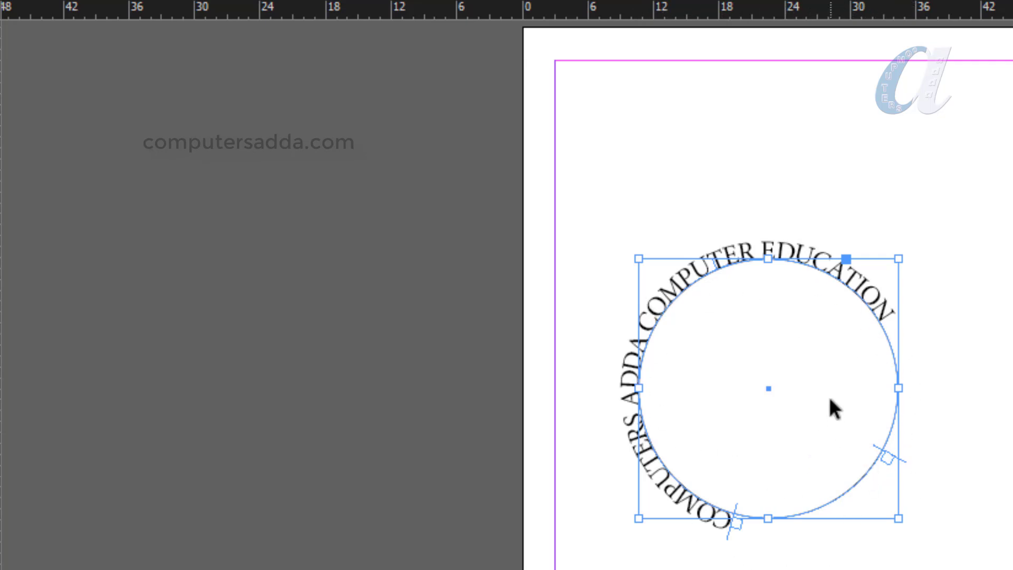
Delete the circular text object, and undo the deletion.
key("Delete")
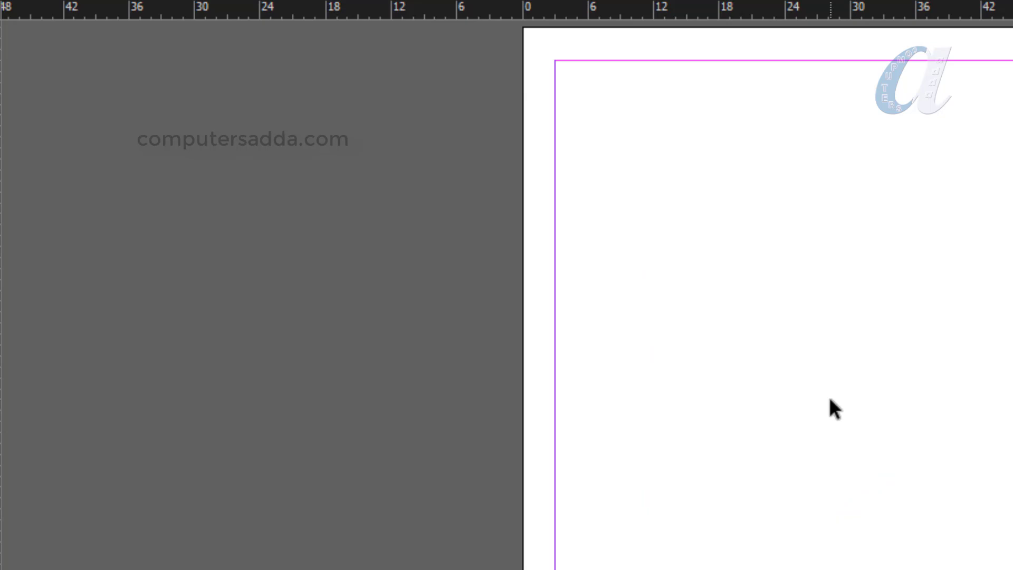
key("ctrl+z")
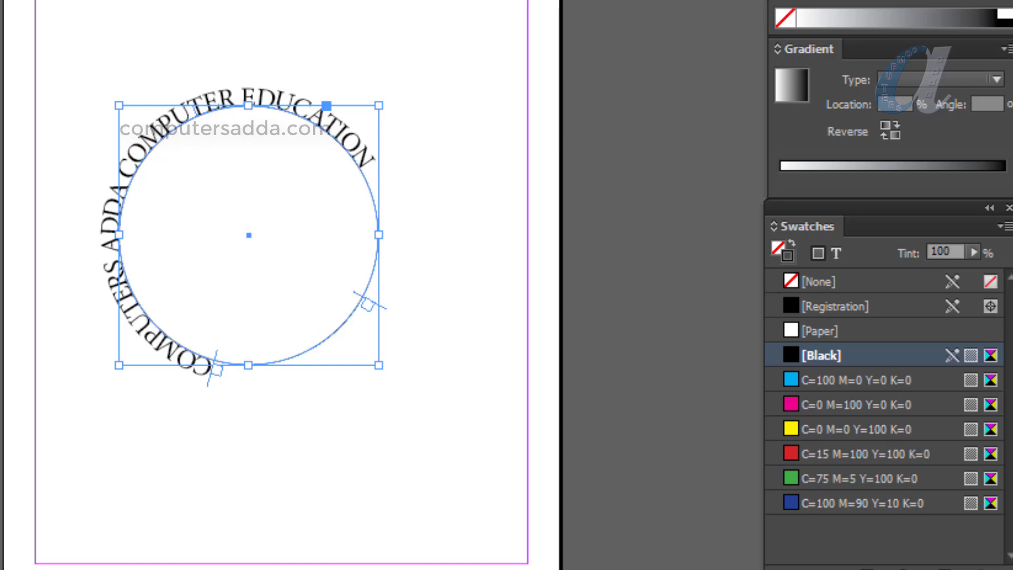
Set the circle path's stroke to the [Paper] swatch, deselect the circle to check it, and reselect it.
left_click(821, 332)
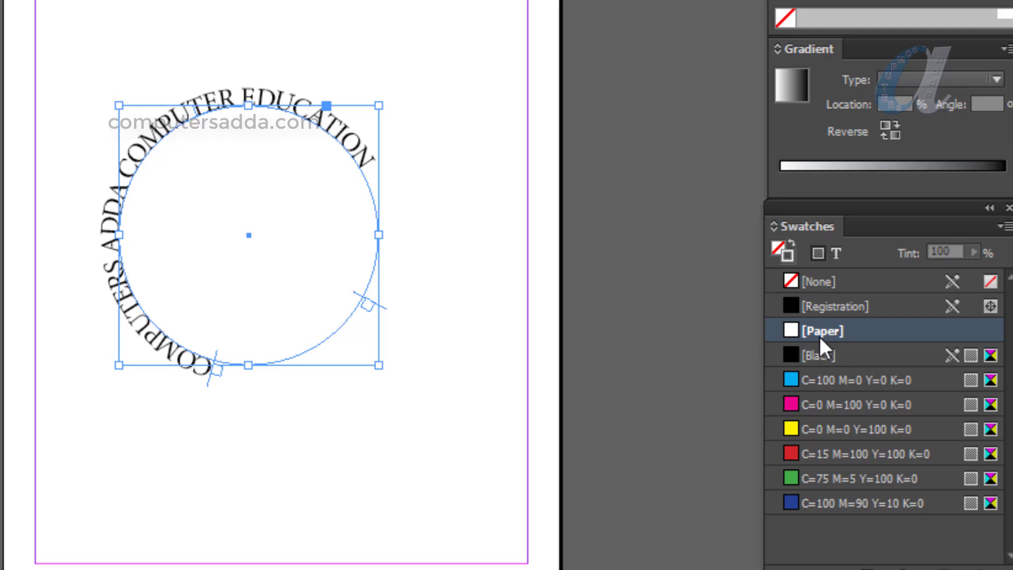
left_click(290, 369)
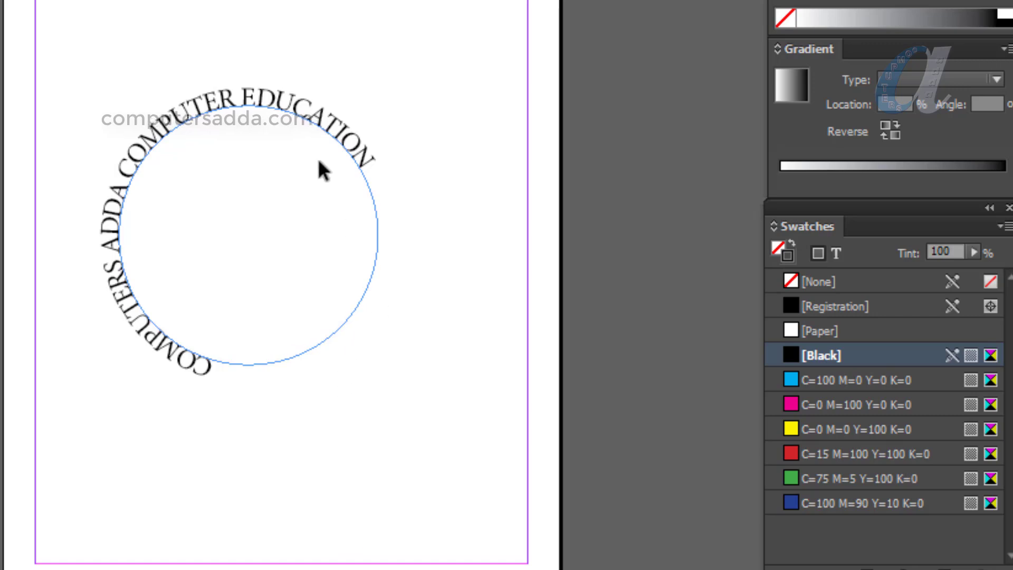
left_click(368, 285)
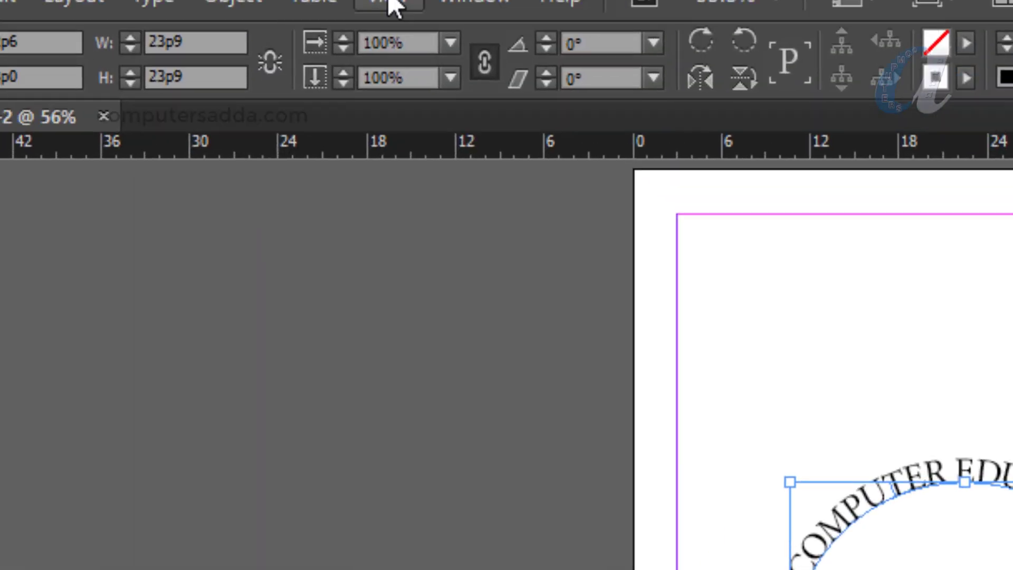
Hide the frame edges in the document and deselect the circular text.
left_click(389, 5)
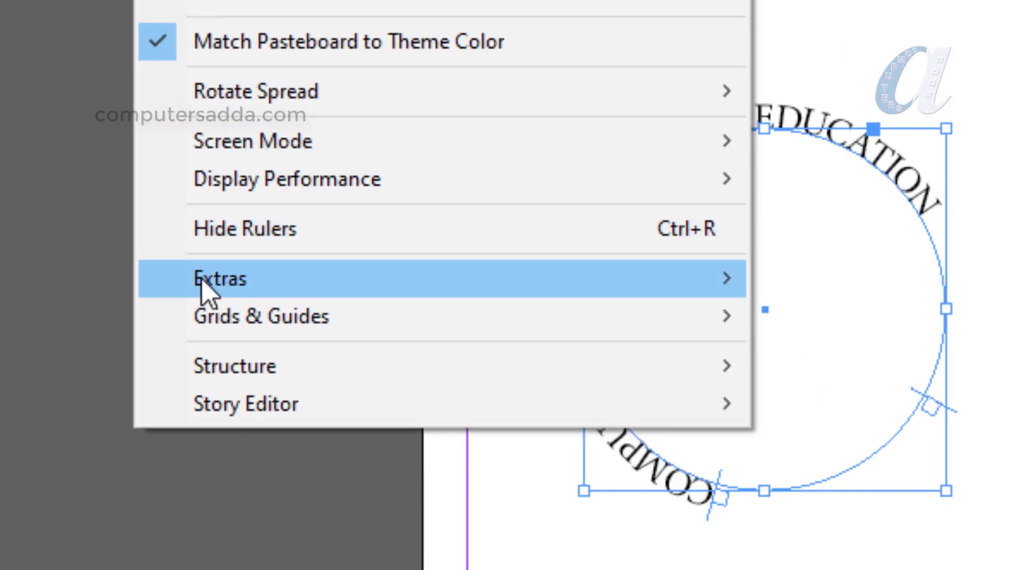
mouse_move(284, 319)
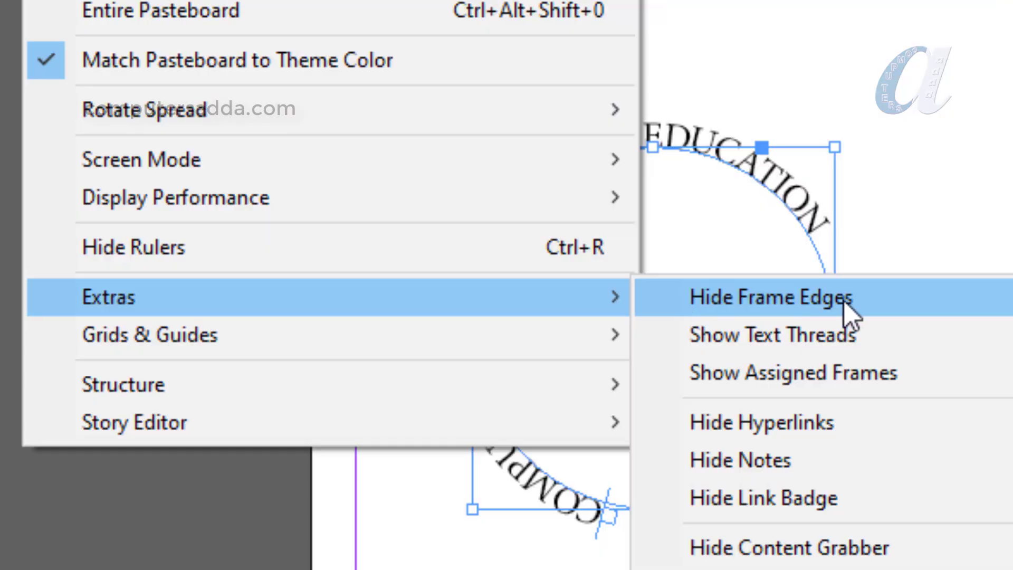
left_click(850, 297)
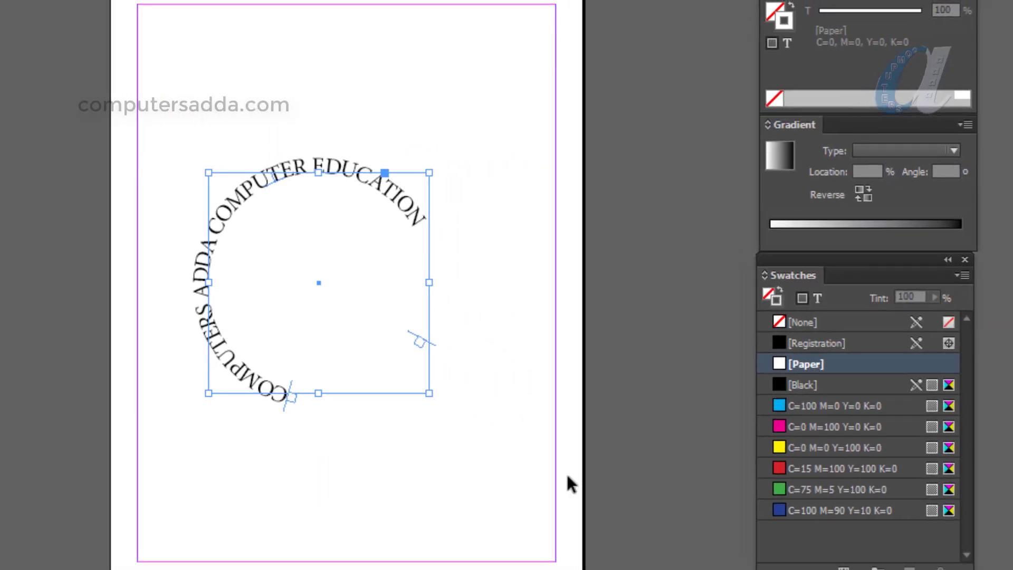
left_click(481, 513)
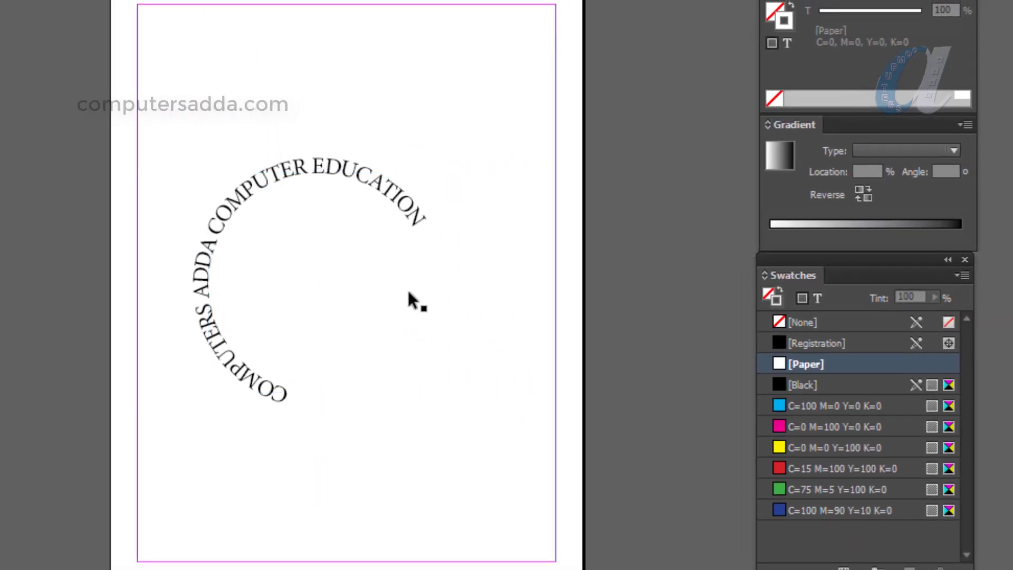
Try the magenta, yellow and red swatches on the circle path's stroke, and restore the [Paper] stroke.
left_click(264, 203)
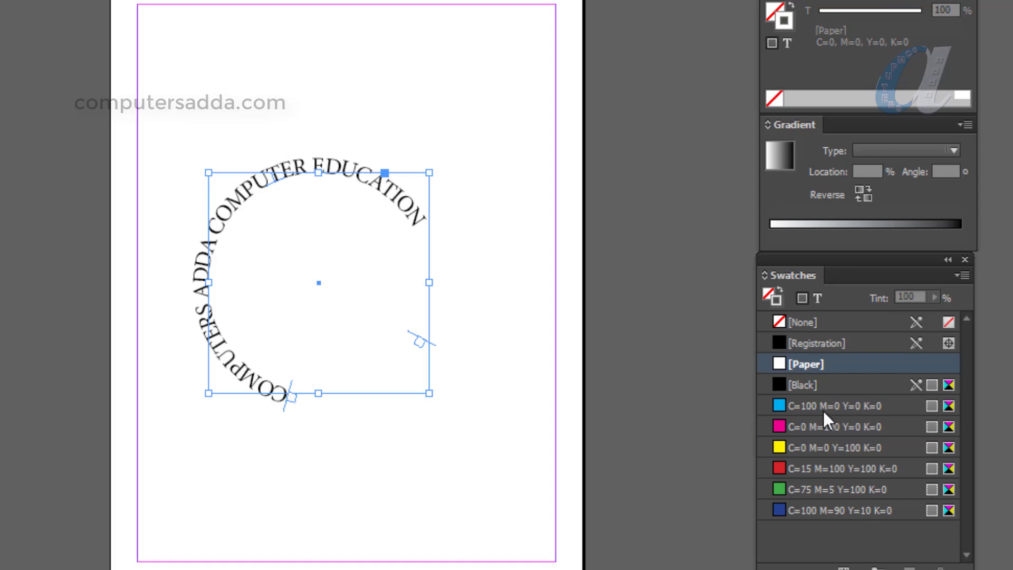
left_click(802, 427)
left_click(800, 447)
left_click(800, 467)
left_click(802, 446)
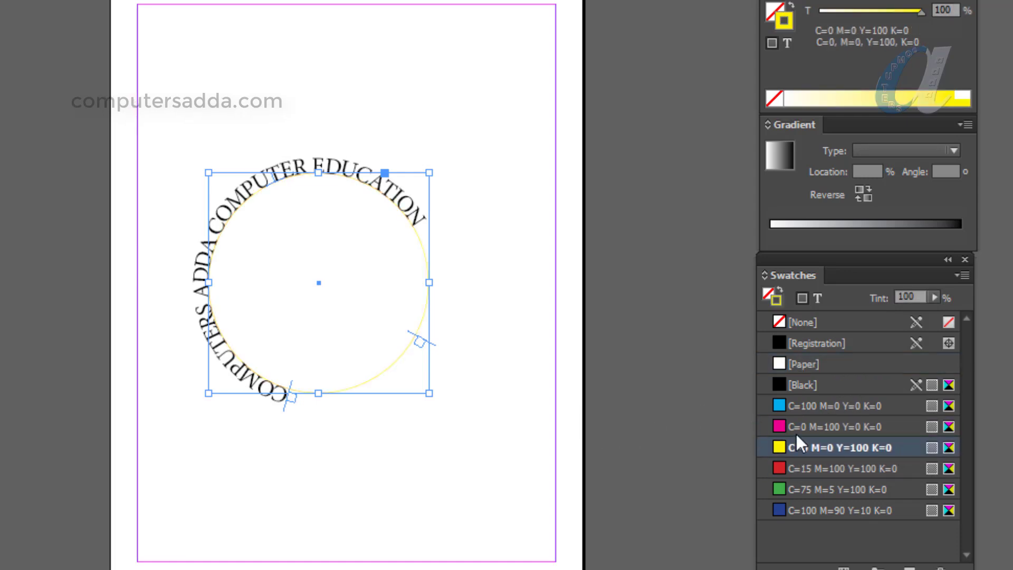
left_click(402, 422)
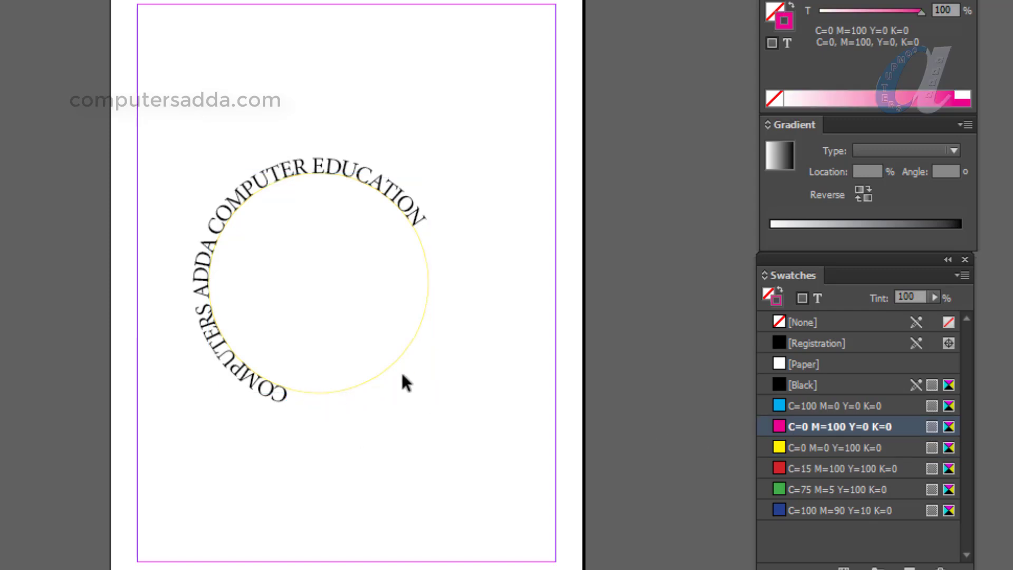
left_click(775, 366)
key("ctrl+z")
left_click(809, 365)
left_click(338, 459)
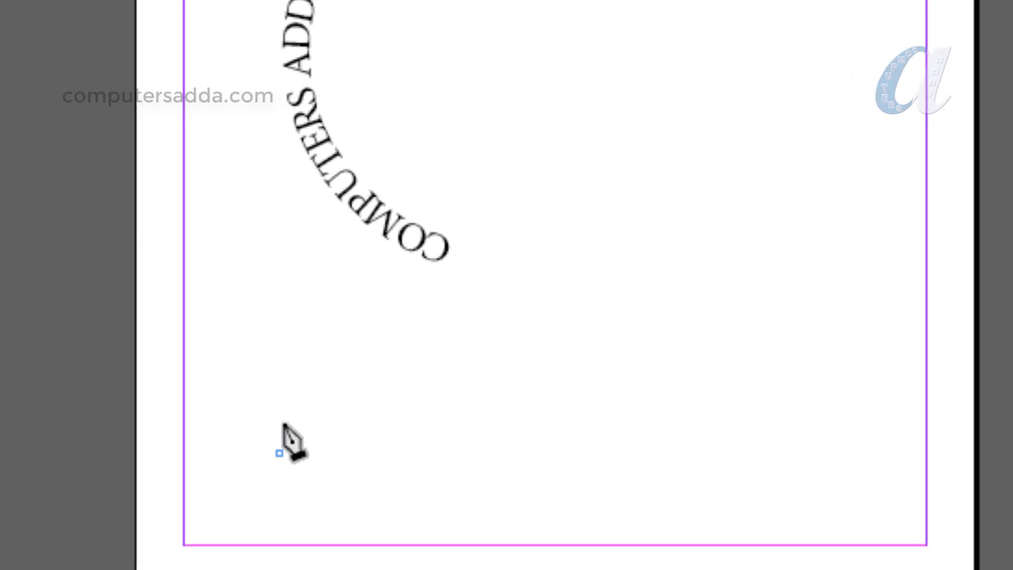
Draw an open, wavy five-point curve with the Pen tool, rising from below the circular text to the right of the circle.
left_click(278, 452)
left_click_drag(335, 386, 478, 356)
left_click_drag(580, 297, 631, 245)
left_click_drag(702, 167, 736, 122)
left_click_drag(794, 80, 810, 73)
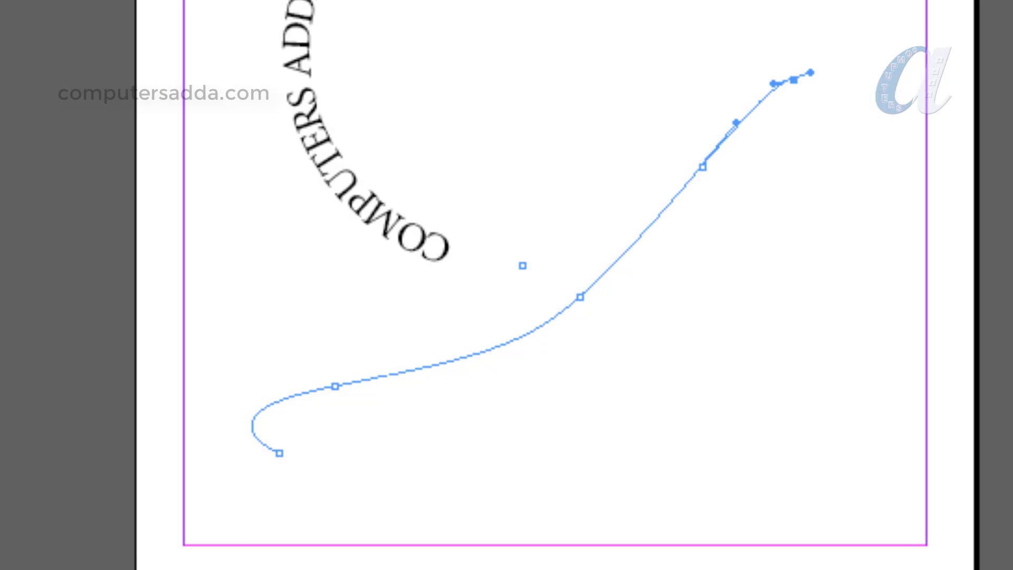
Add path text along the wavy curve reading "FGK H NFGKHFGKHFGKH FHF HFH FGHFHFG HFHFHHKJ HKHKH" and finish editing it.
left_click(291, 397)
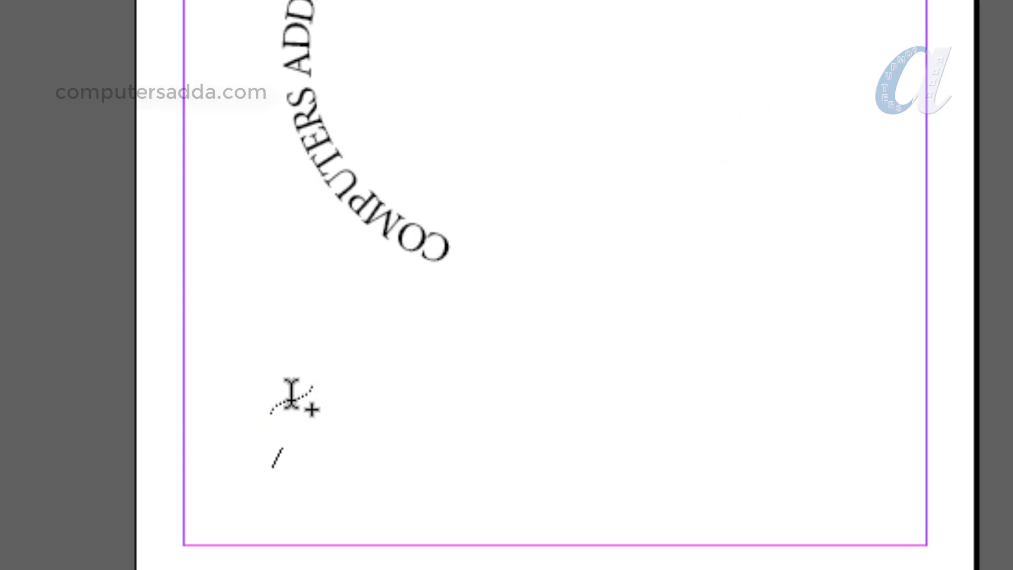
type("FGK HFGKHFGKHFGKH FHF HFH FGH")
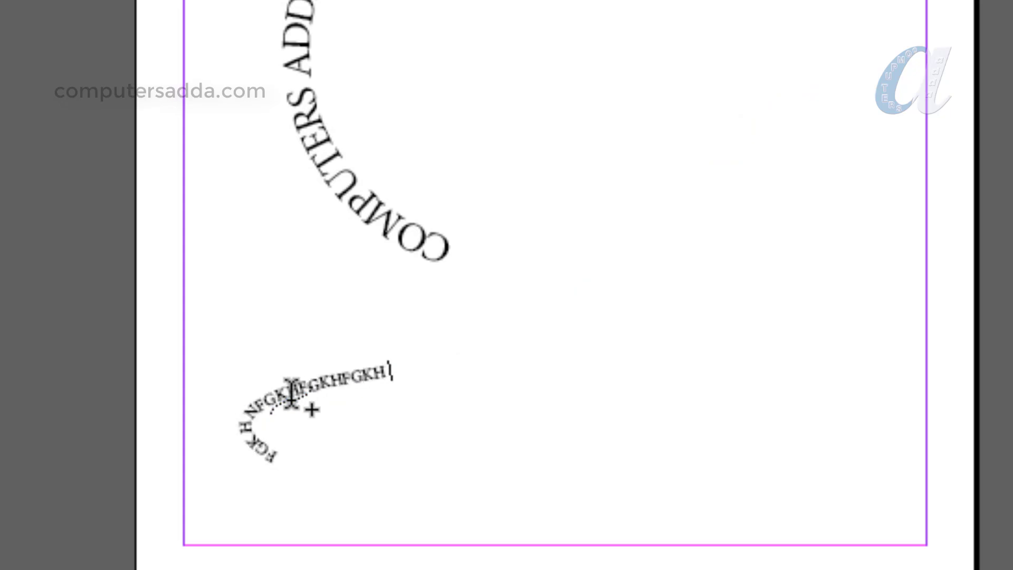
type("FHFG HFHFHHKJ HKHKH")
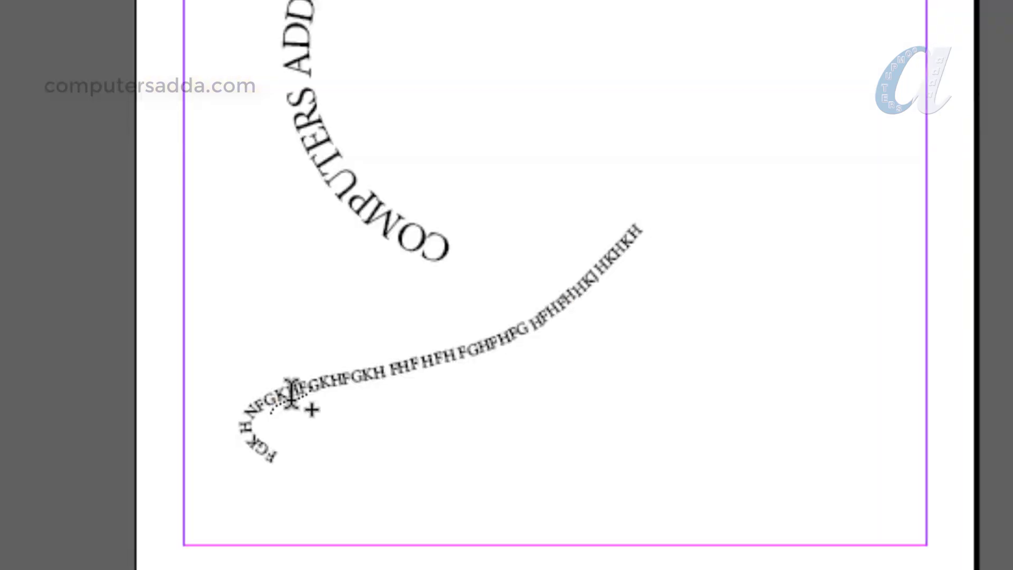
key("Escape")
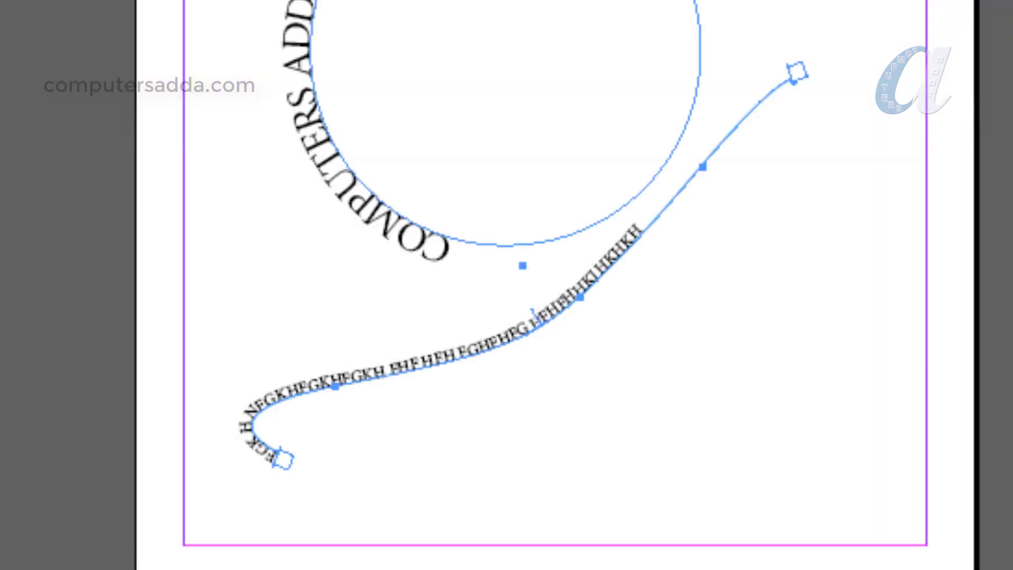